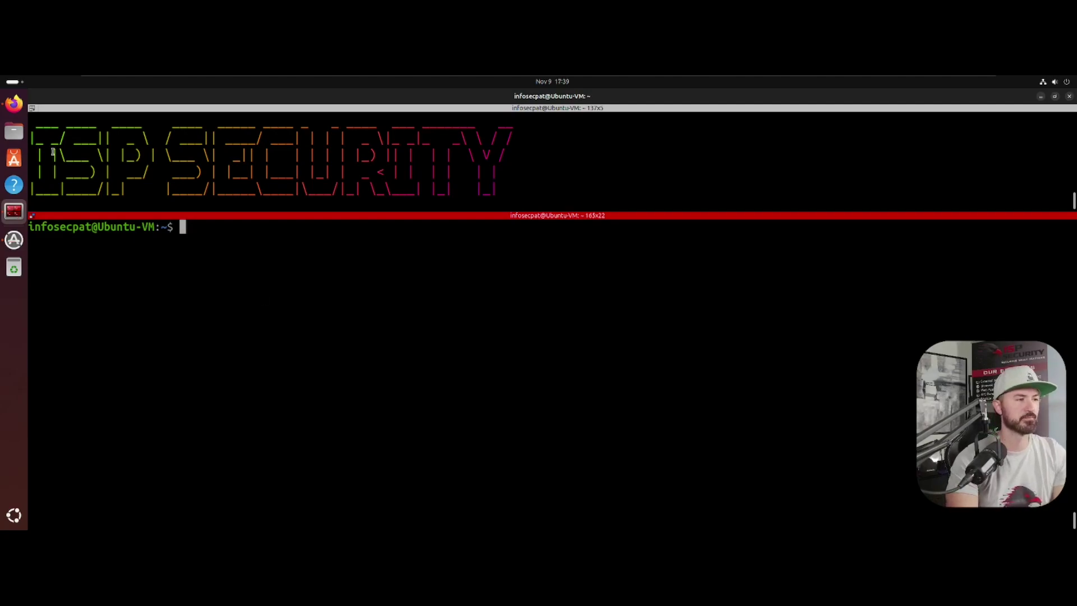
- Postpone the pending software updates with Remind Me Later and bring Firefox back
left_click(17, 109)
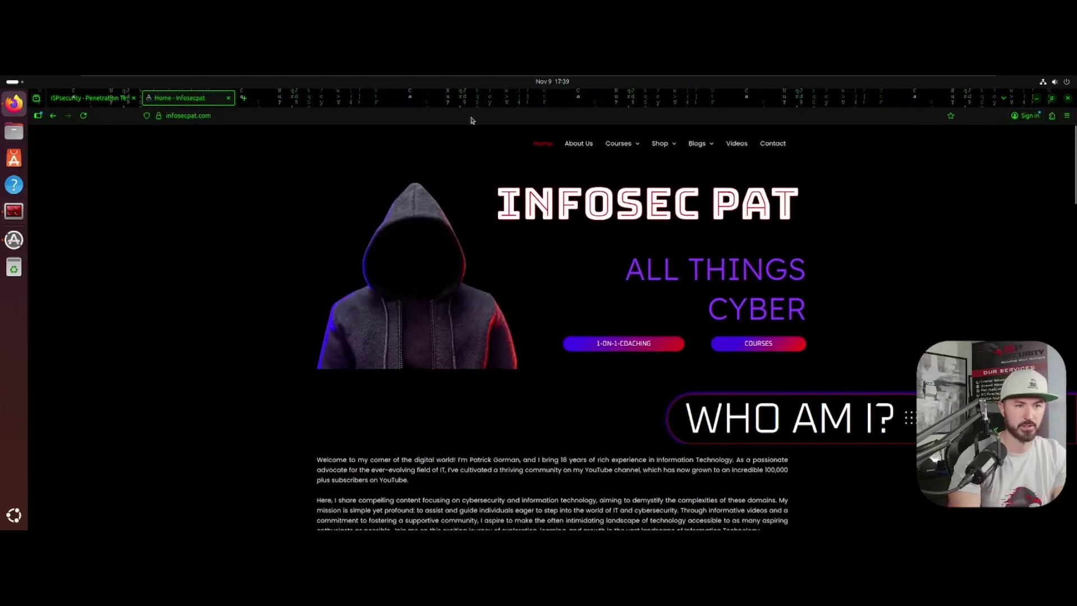
left_click(1036, 99)
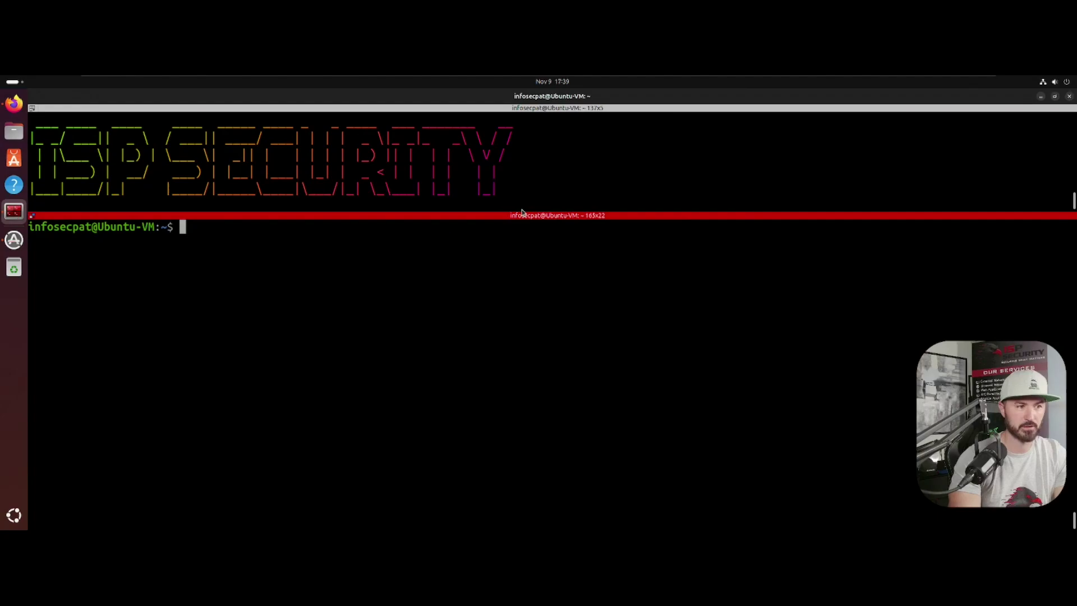
left_click(1041, 97)
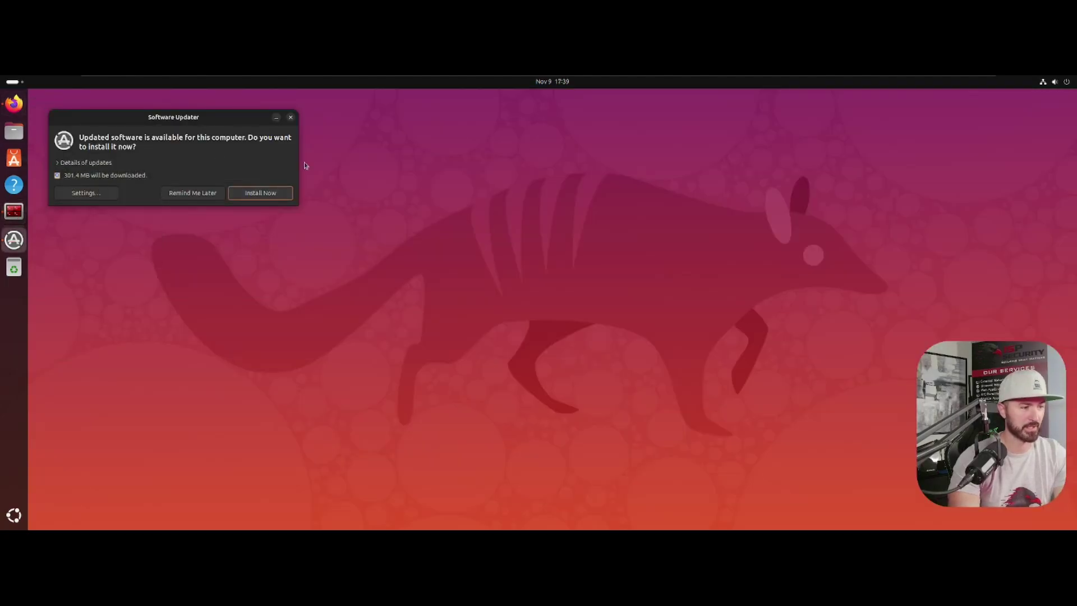
left_click(185, 193)
left_click(14, 103)
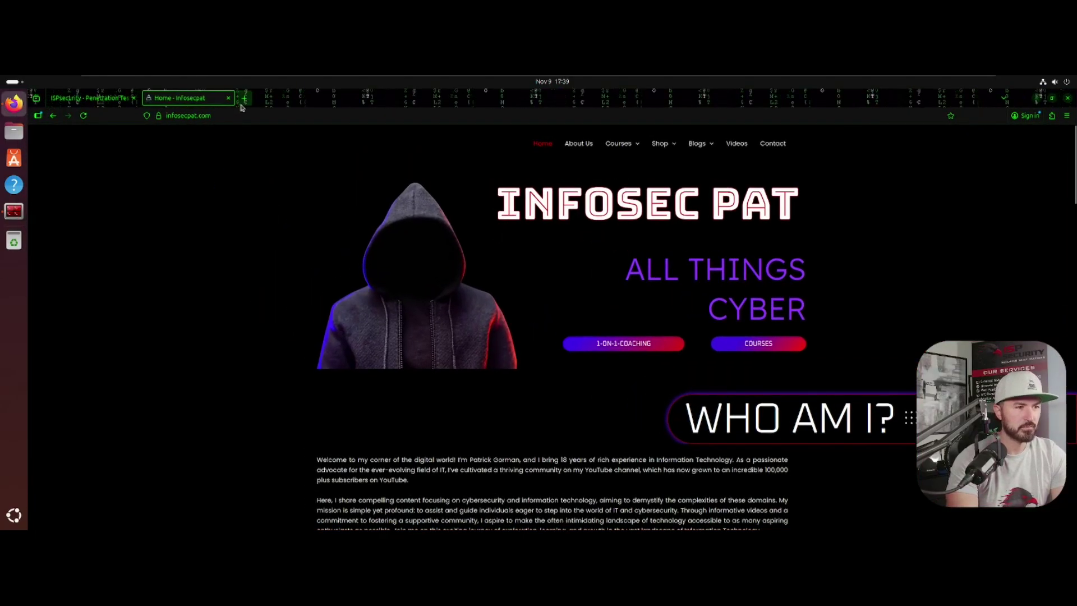
- In a new tab, Google 'wireshark linux' and go from the download page to wireshark.org
left_click(244, 97)
type("google.com")
key("Return")
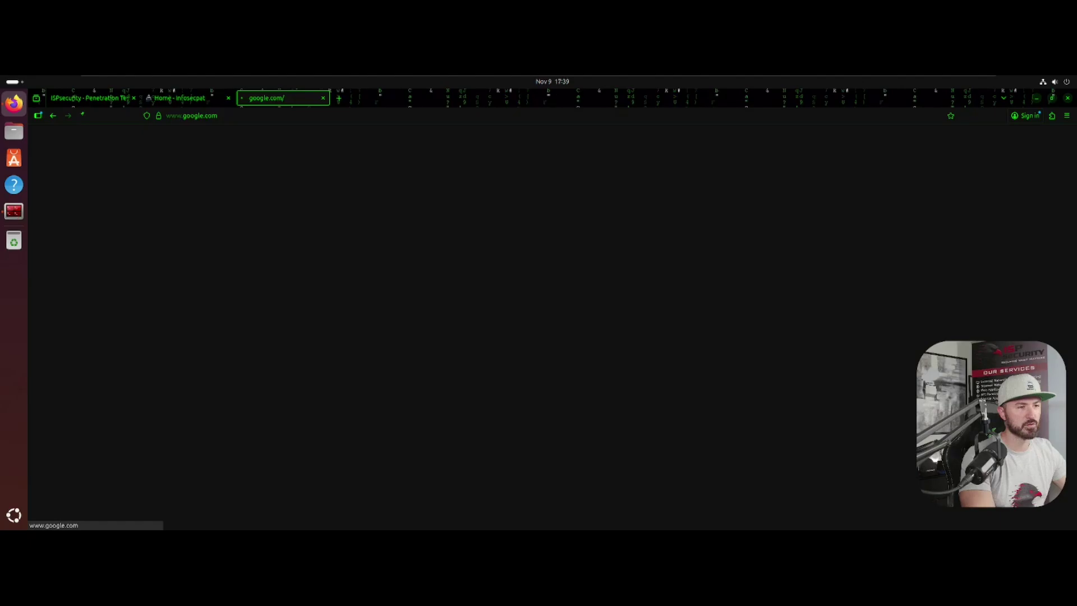
type("wire")
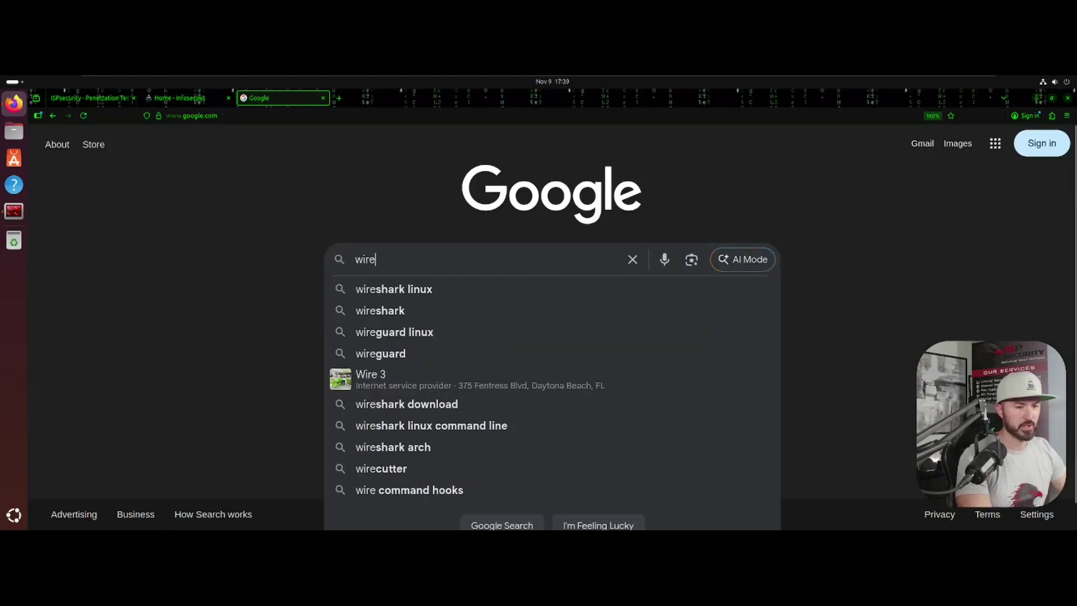
key("Down")
key("Return")
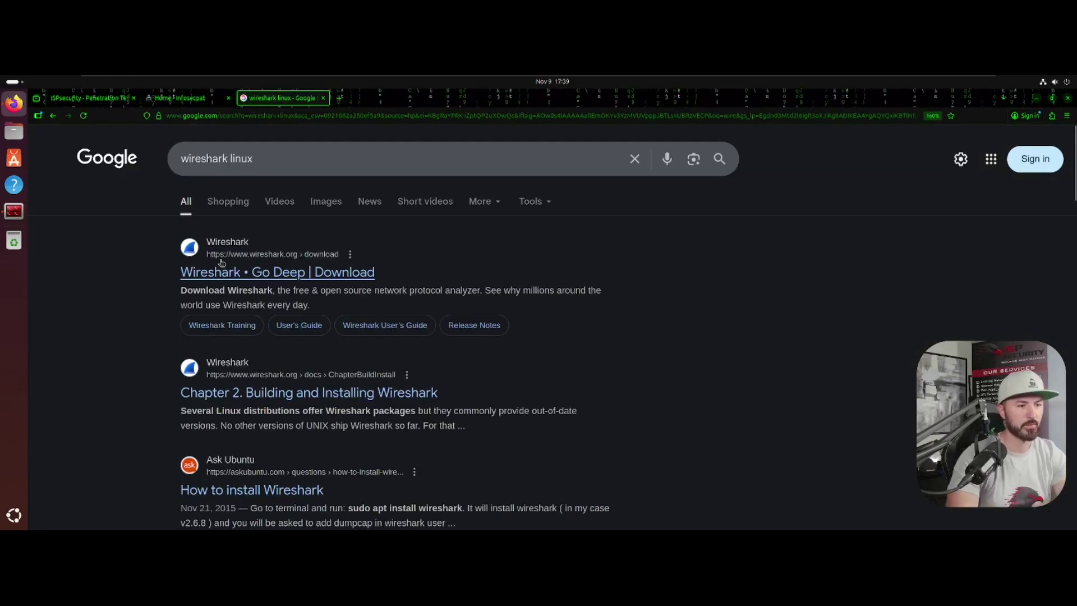
left_click(255, 272)
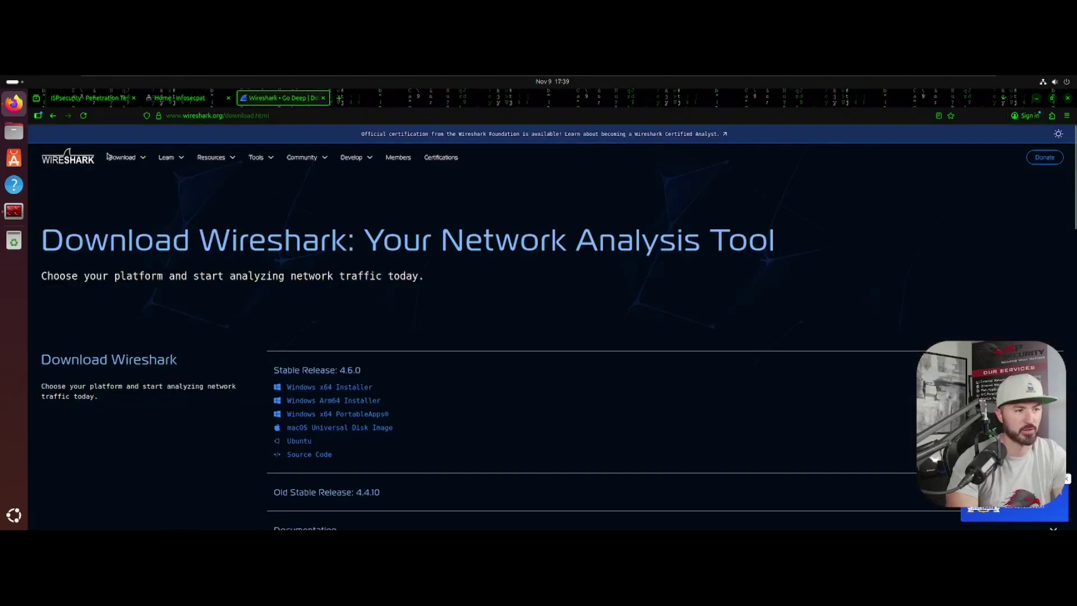
left_click(80, 163)
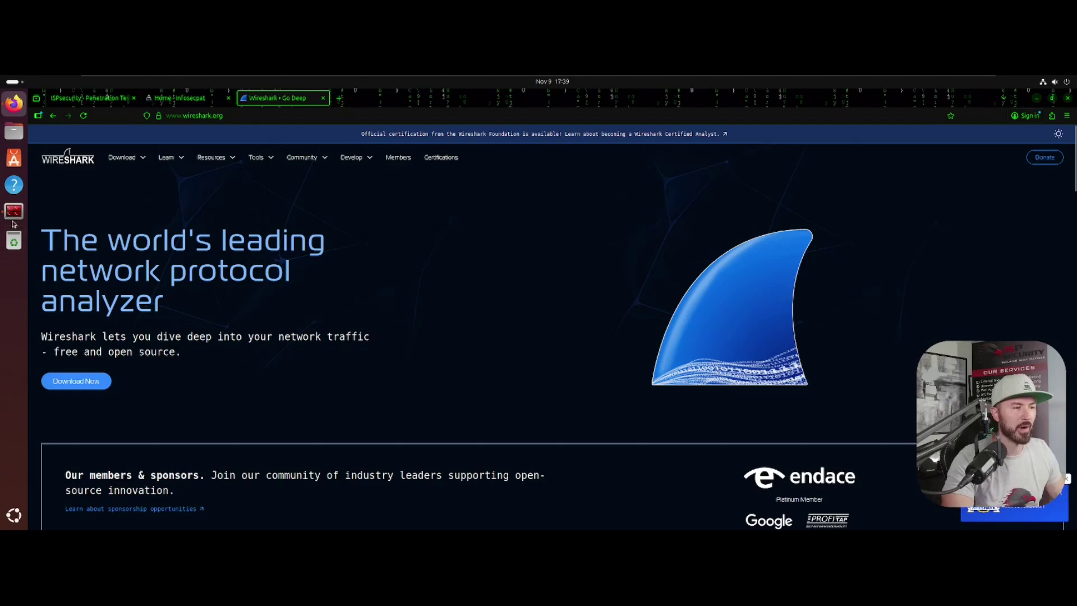
- Run 'sudo wireshark -i ens33' in the terminal with an enlarged terminal font
left_click(13, 213)
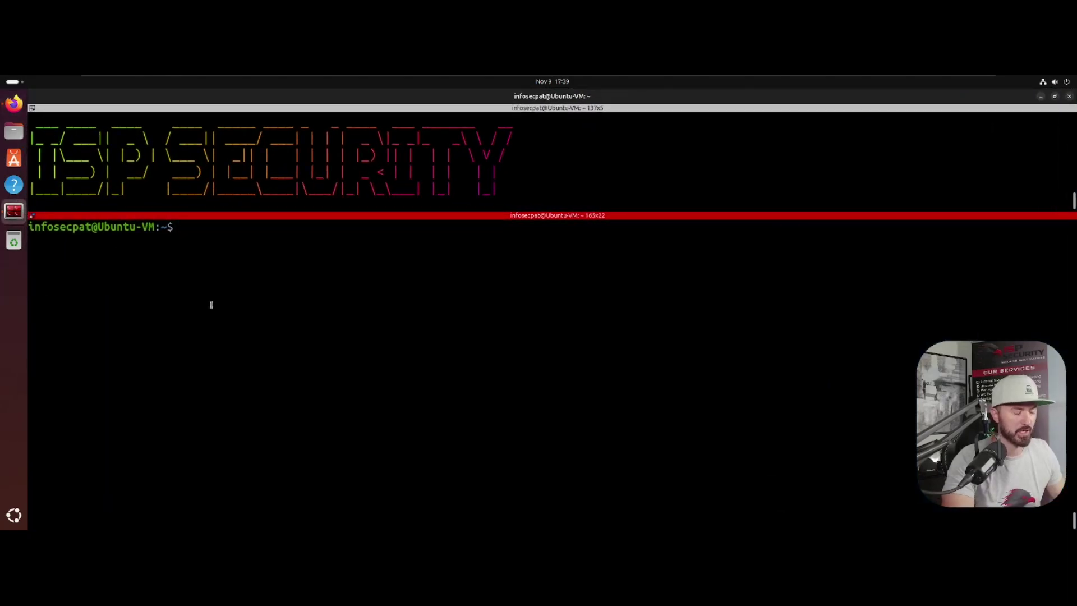
type("sudo wireshark -i ens33")
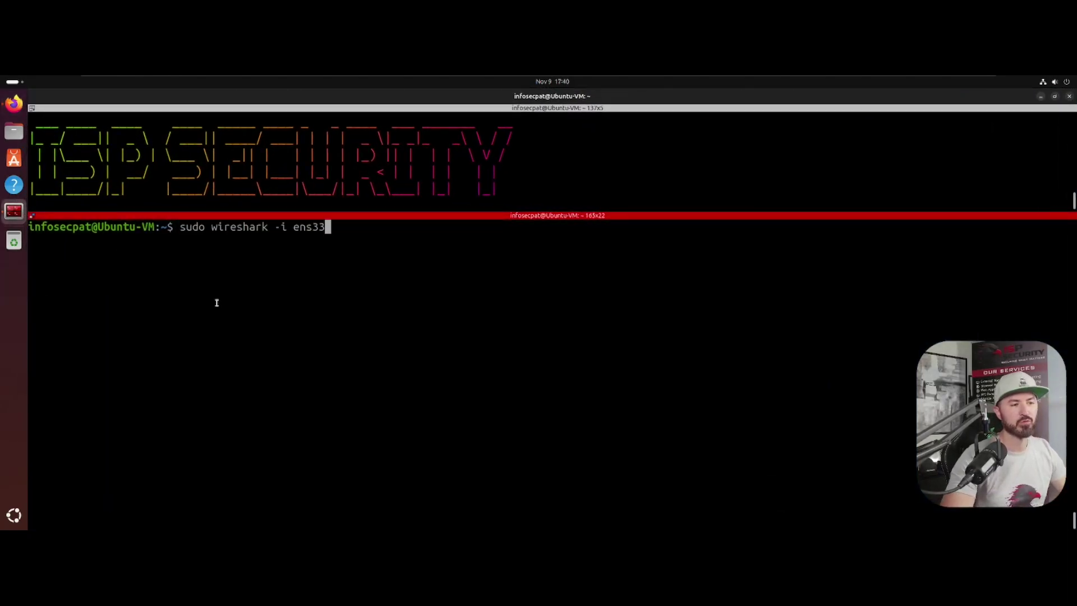
key("ctrl+plus")
key("ctrl+plus")
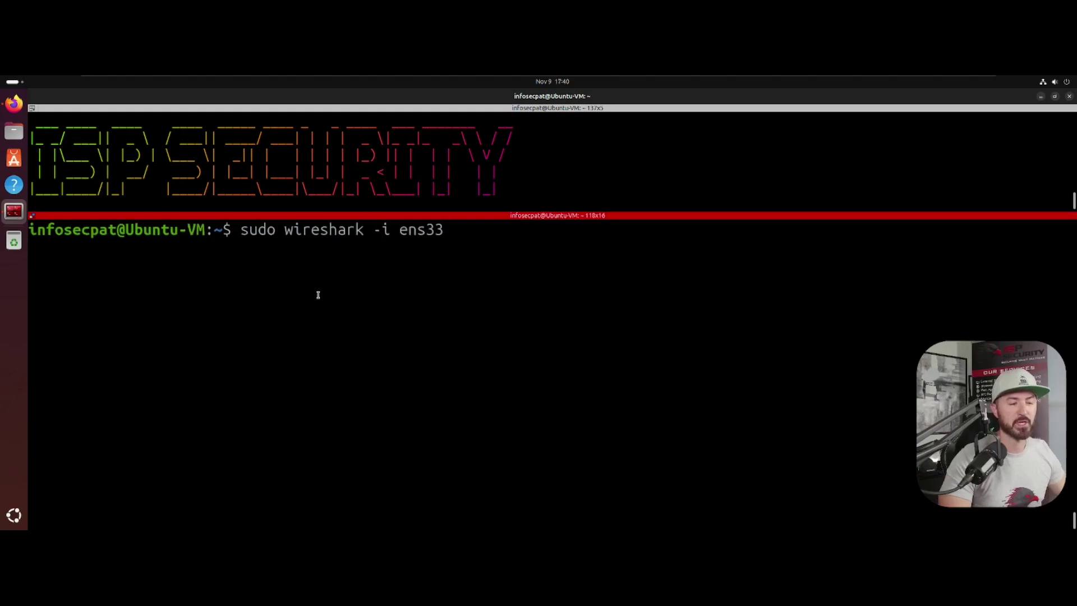
left_click_drag(397, 232, 456, 247)
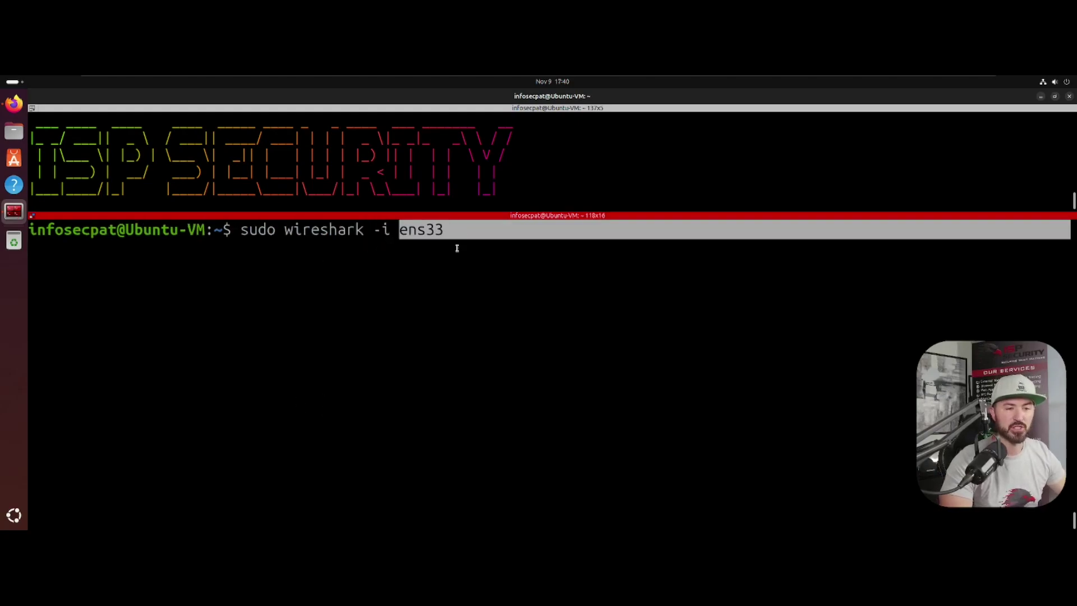
left_click(453, 255)
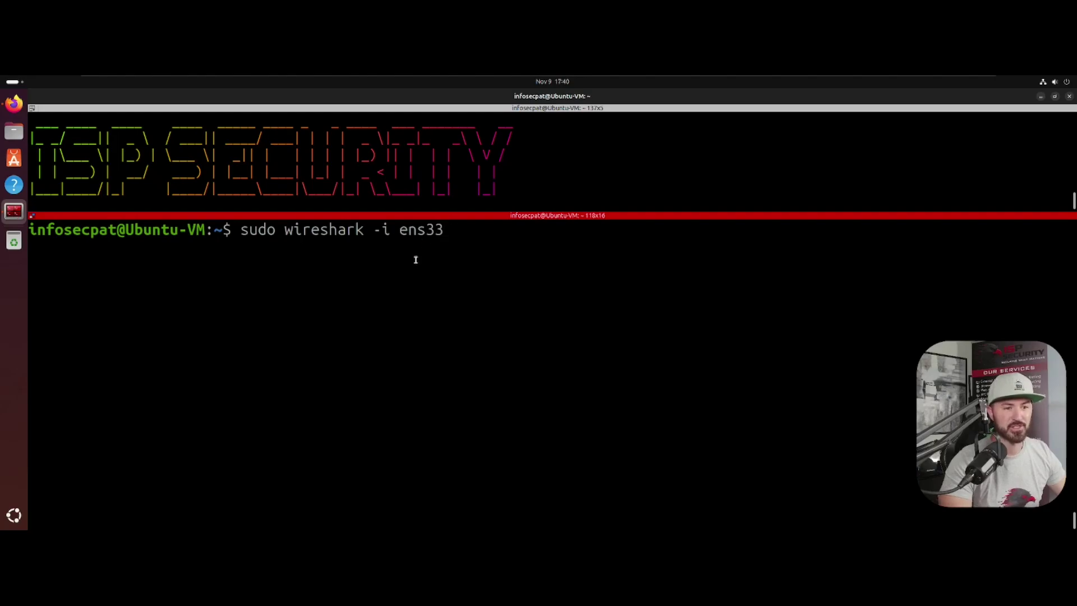
key("Return")
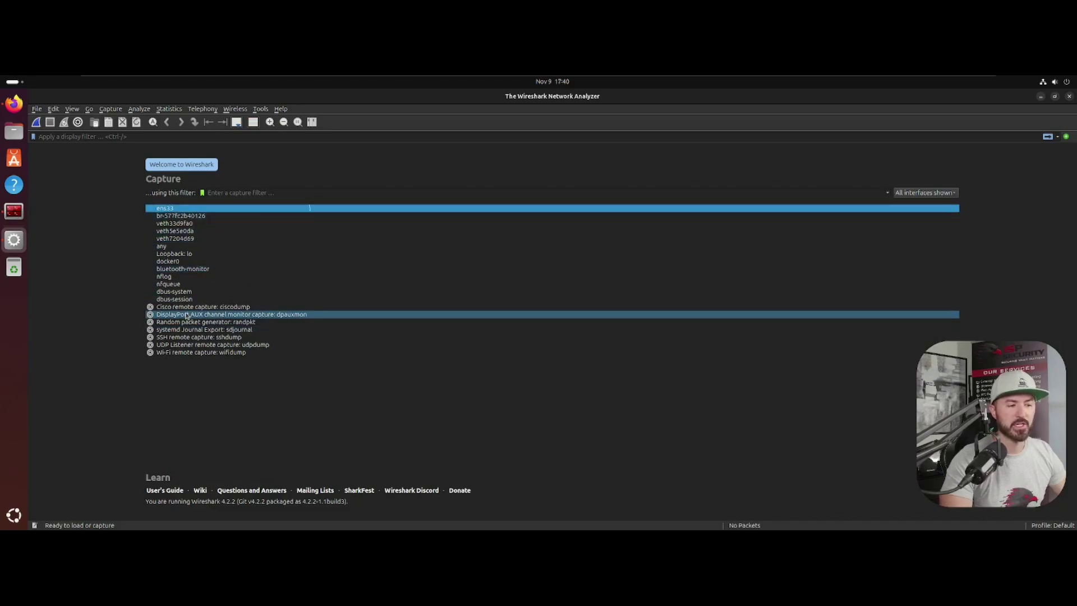
- Capture ens33 traffic while Google loads in a new Firefox tab, then stop the capture
left_click(171, 211)
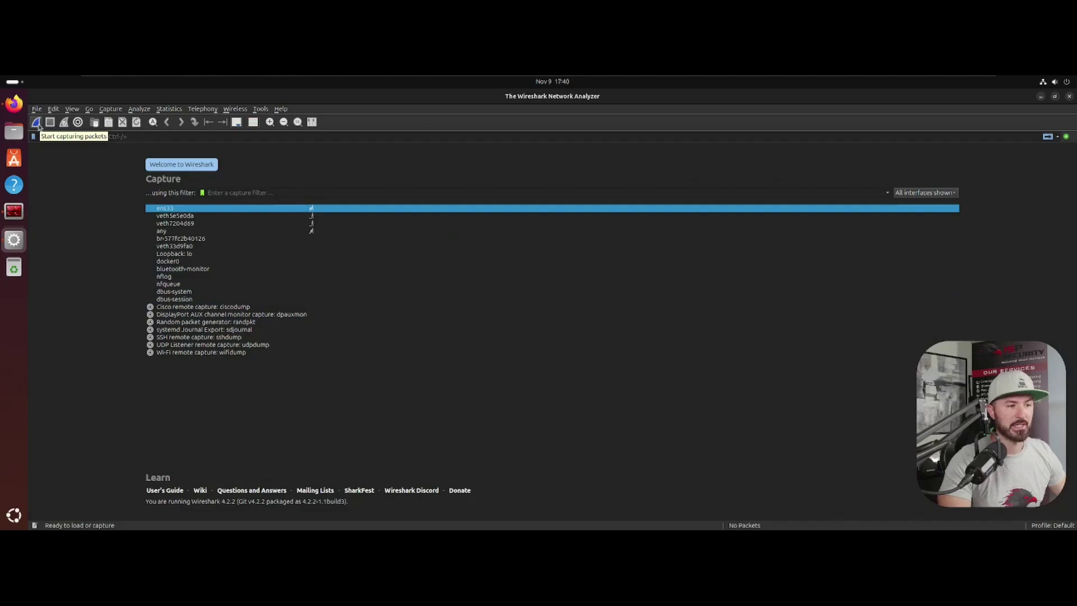
left_click(35, 122)
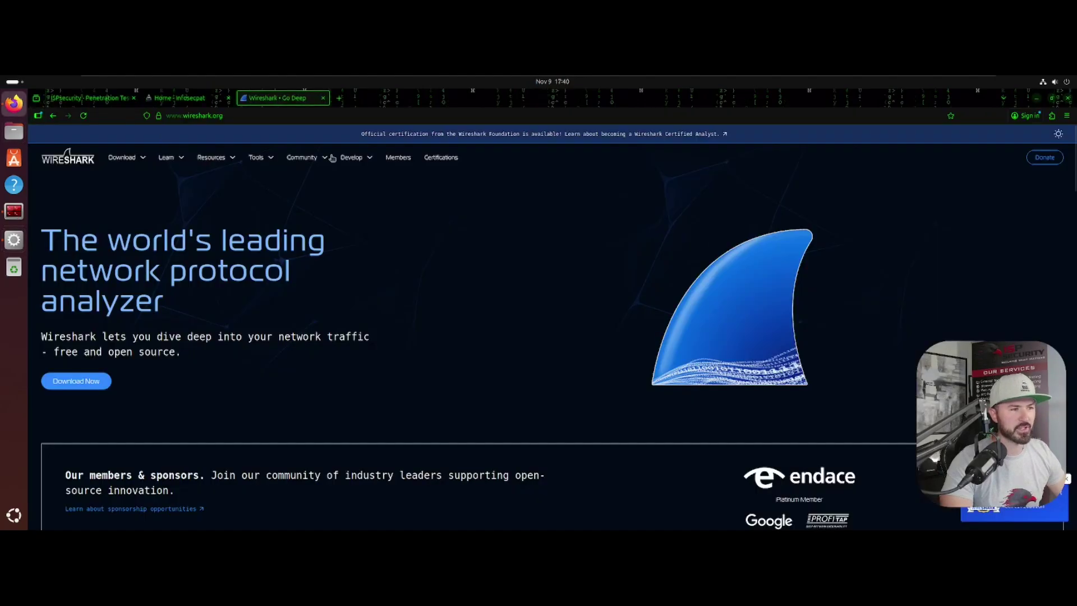
left_click(339, 98)
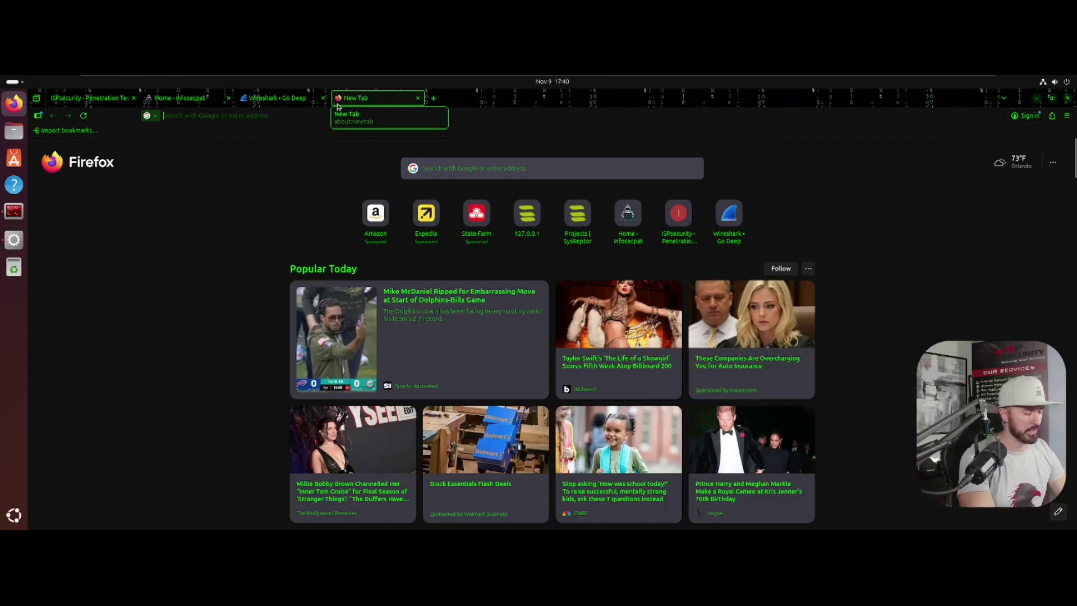
type("google.com")
key("Return")
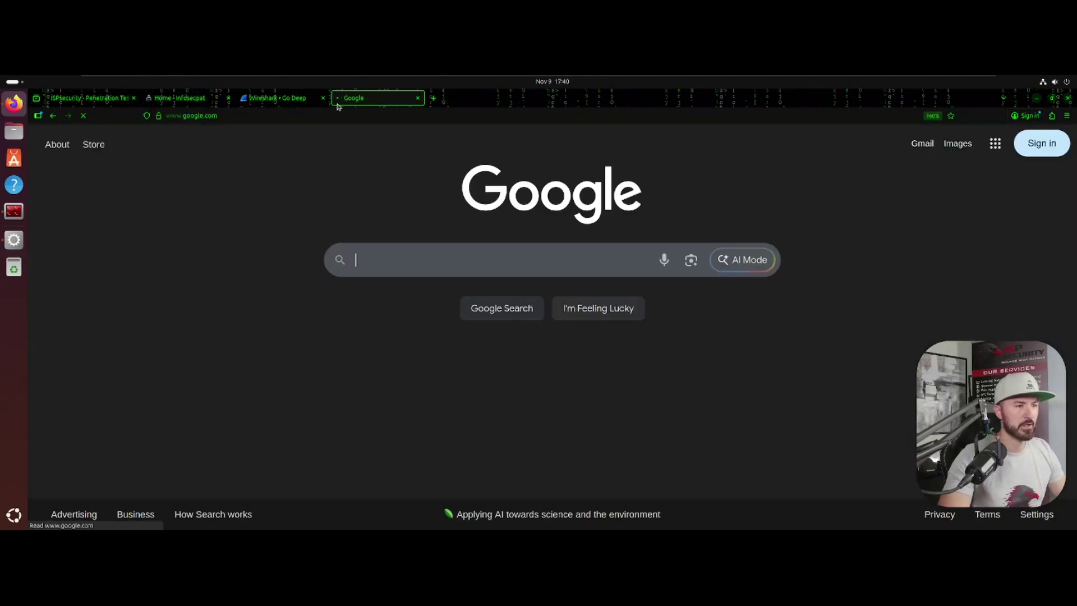
key("alt+Tab")
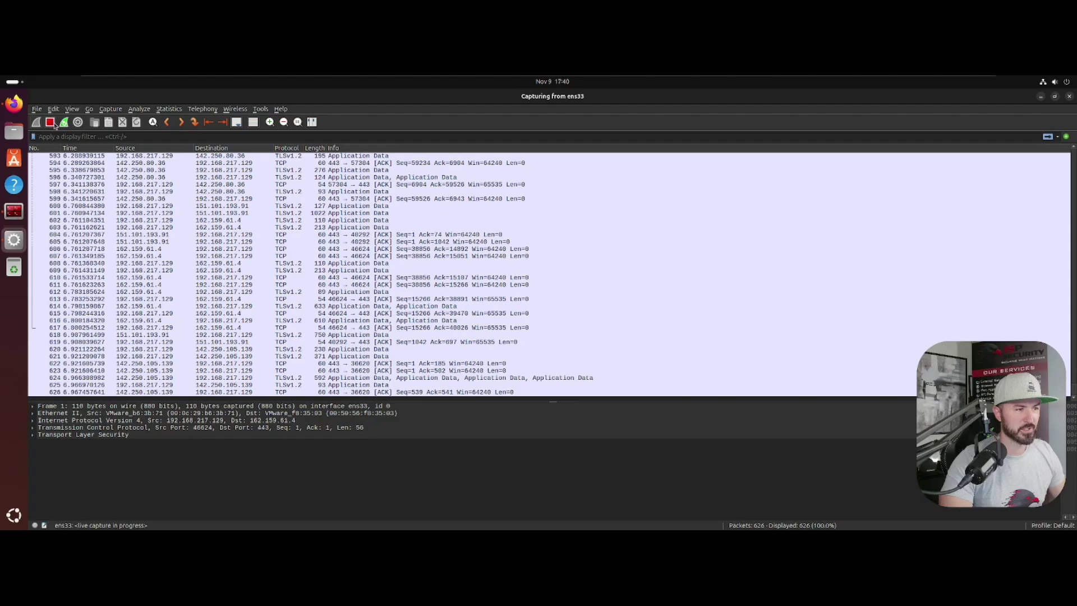
left_click(55, 124)
- Apply the tcp.port == 443 display filter and select packet 452
left_click(136, 147)
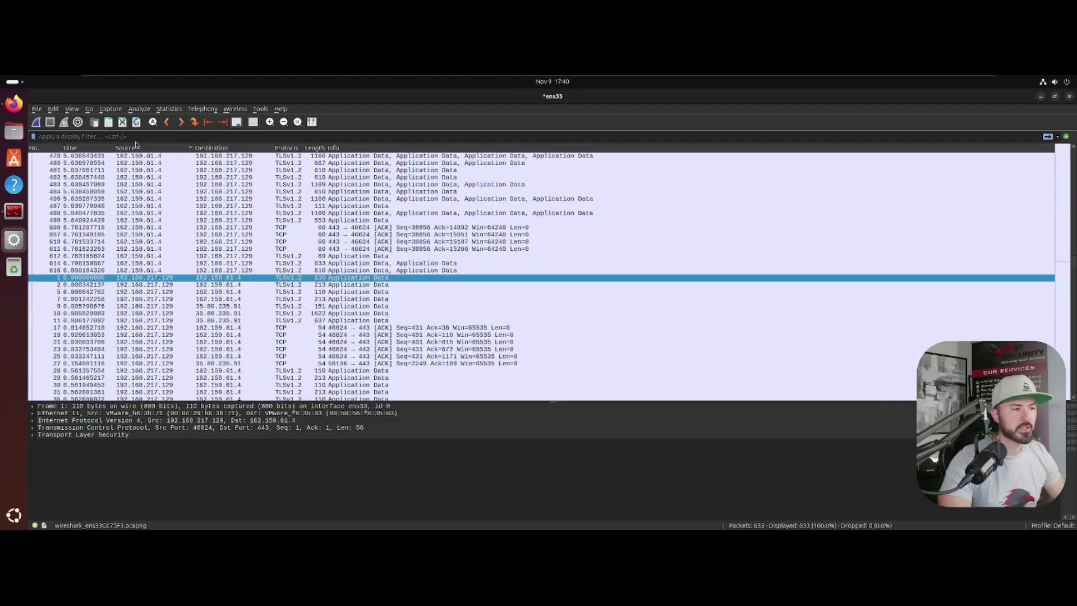
left_click(135, 137)
type("tcp")
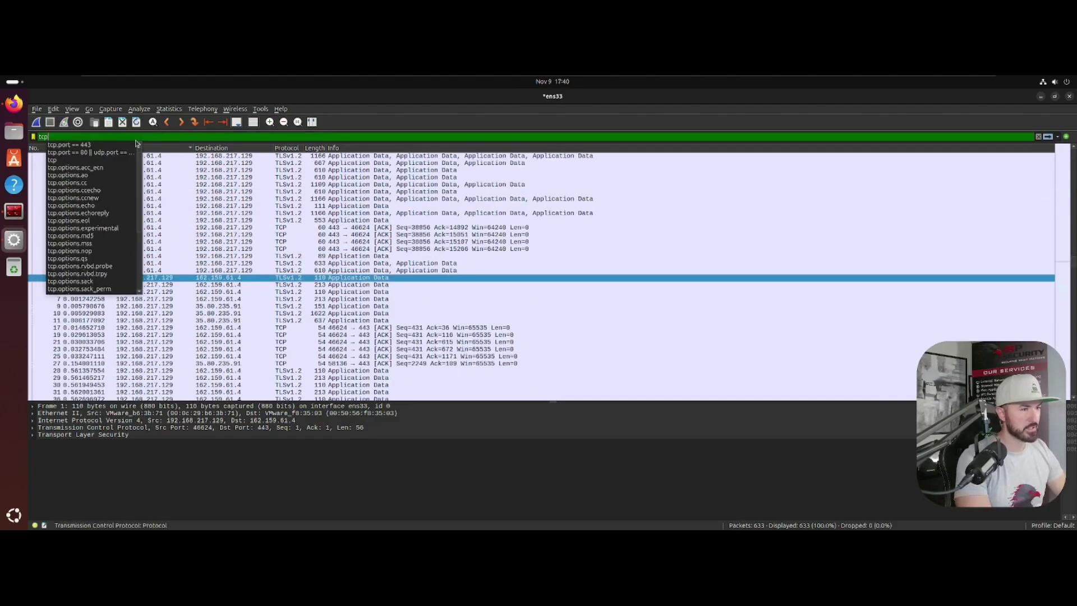
key("Down")
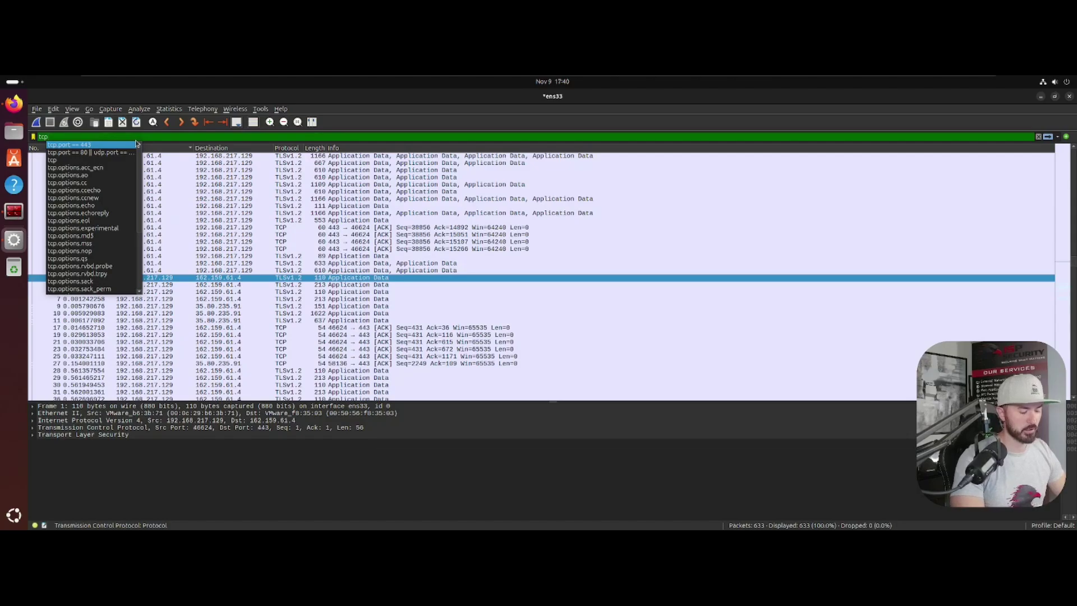
key("Return")
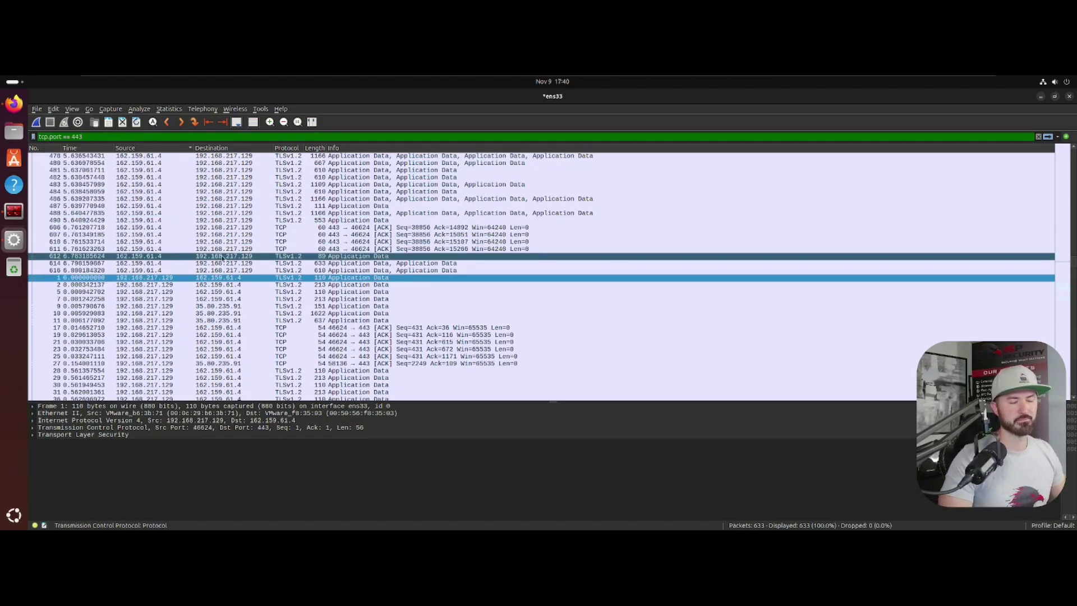
scroll(222, 257, "up", 9)
left_click(278, 256)
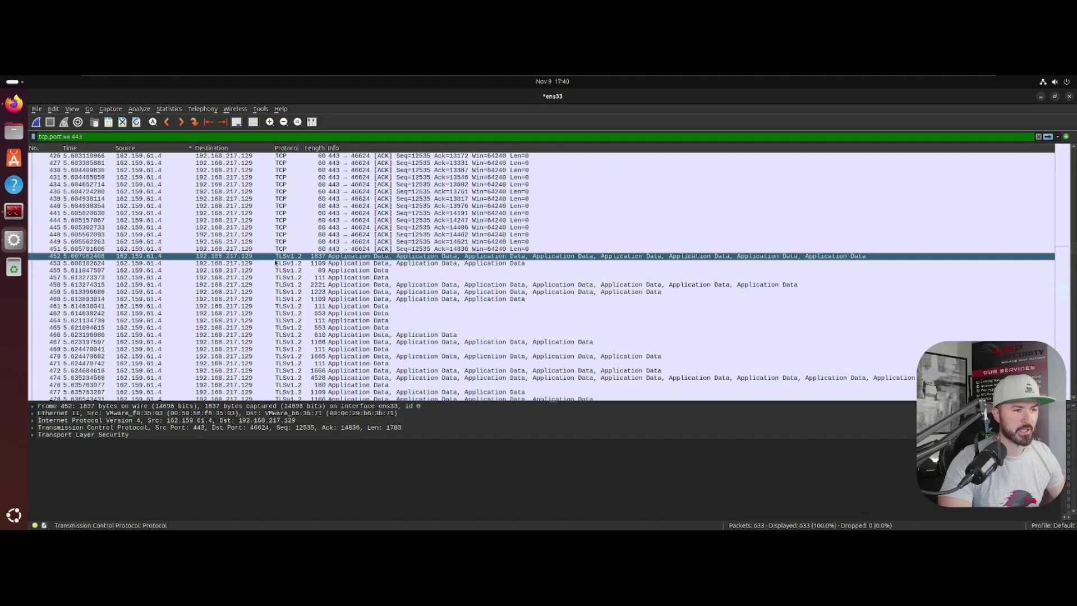
scroll(278, 245, "up", 10)
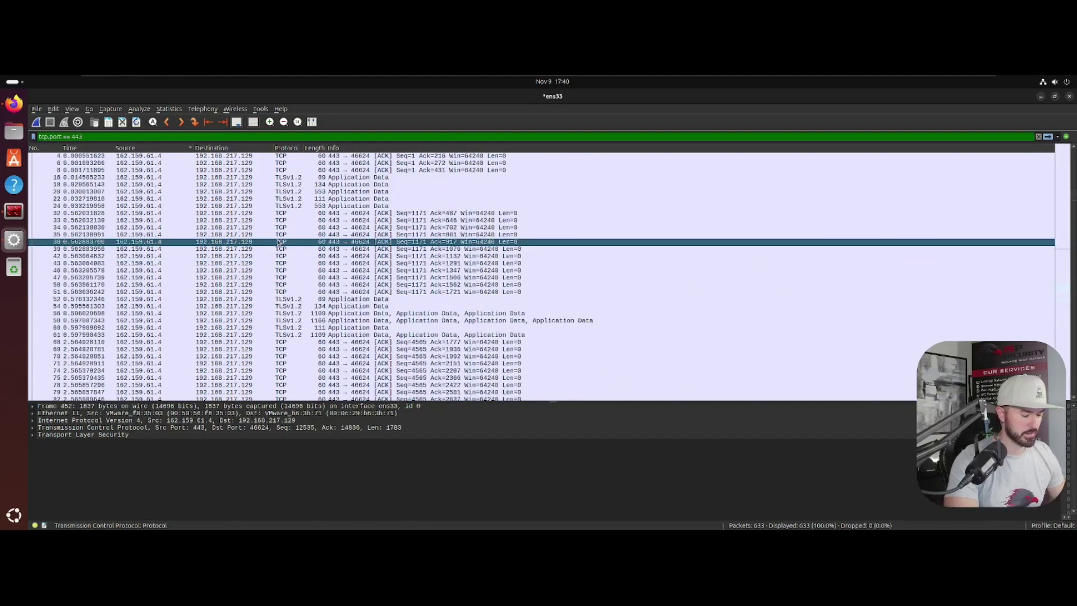
key("ctrl+plus")
key("ctrl+plus")
key("ctrl+plus")
key("ctrl+plus")
key("ctrl+plus")
key("ctrl+plus")
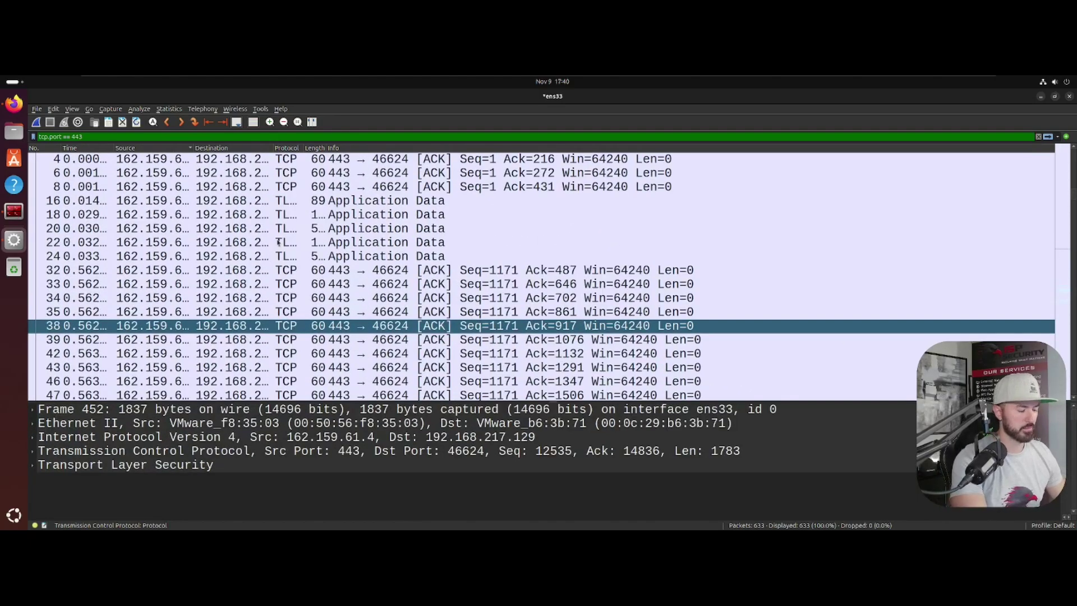
key("ctrl+minus")
key("ctrl+minus")
key("ctrl+minus")
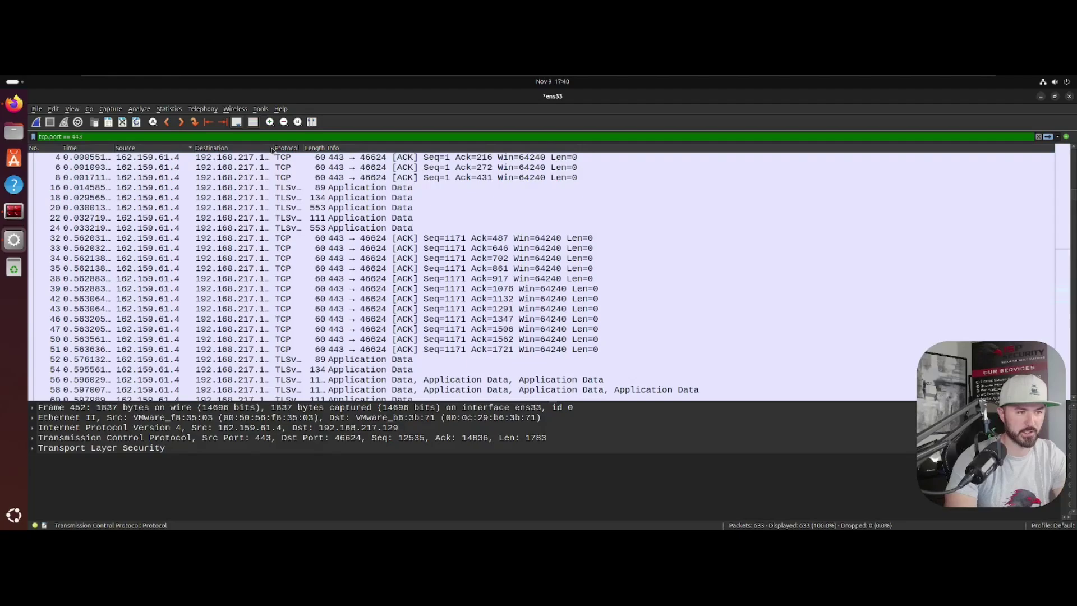
- Widen the Destination and Protocol columns and sort packets by Protocol, then Info
left_click_drag(271, 147, 349, 148)
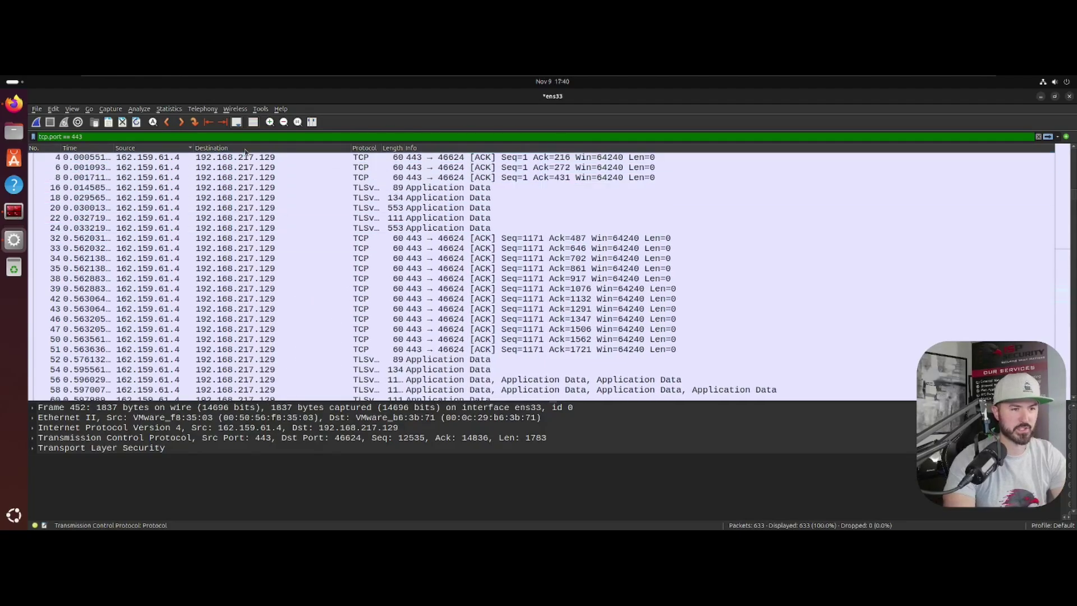
left_click(371, 149)
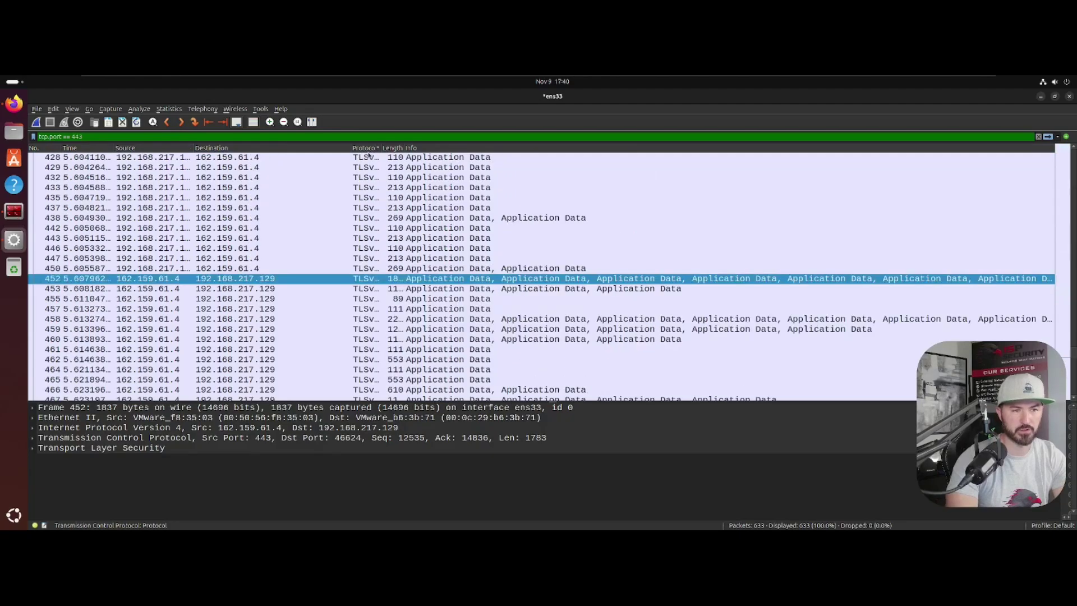
left_click_drag(382, 148, 411, 147)
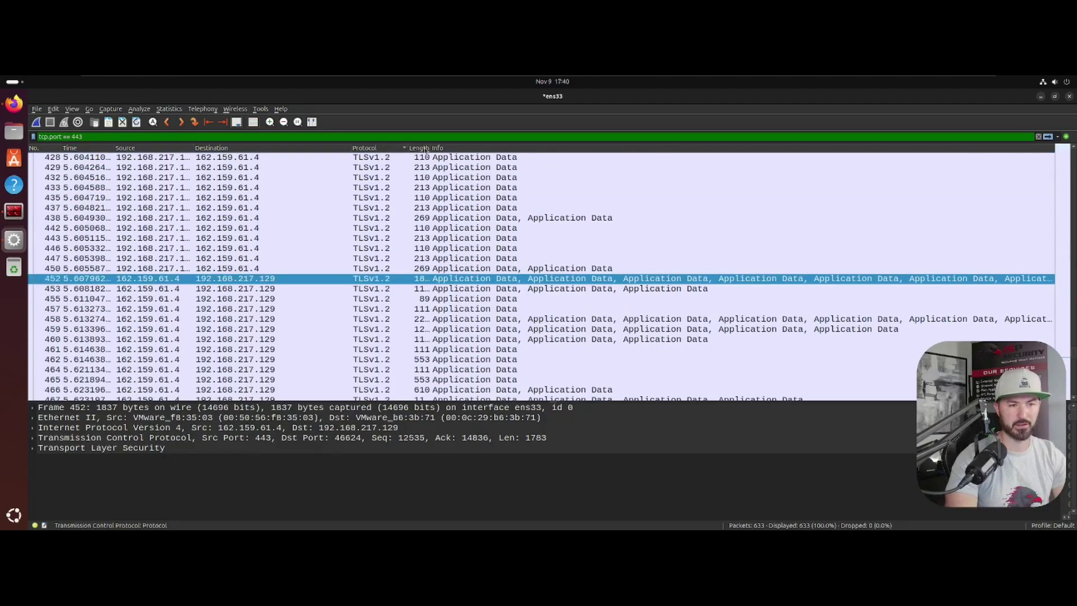
left_click(434, 150)
scroll(373, 308, "down", 5)
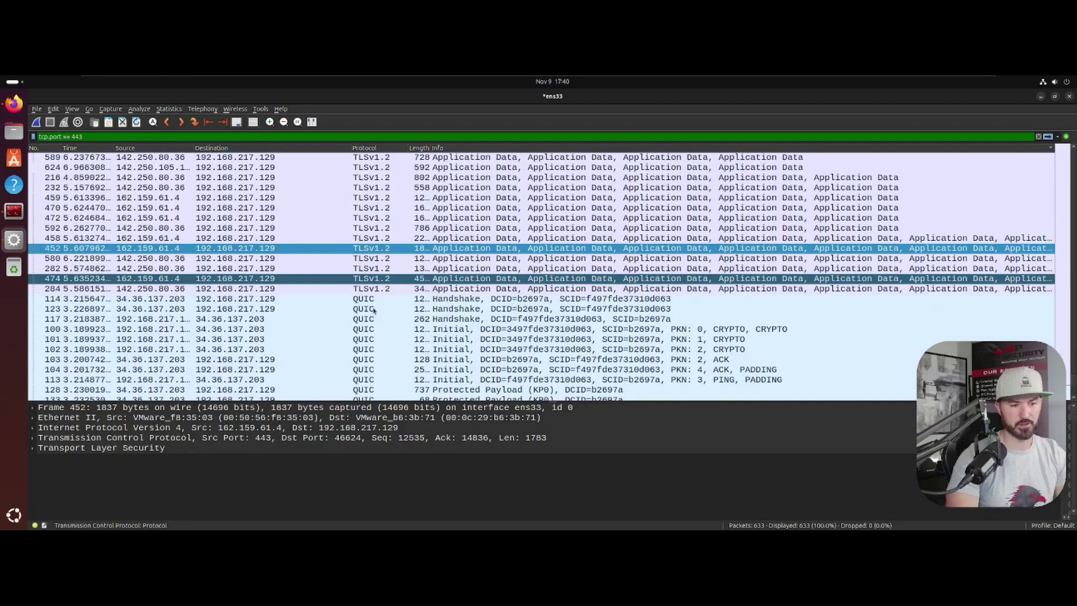
scroll(373, 308, "down", 4)
scroll(369, 325, "up", 10)
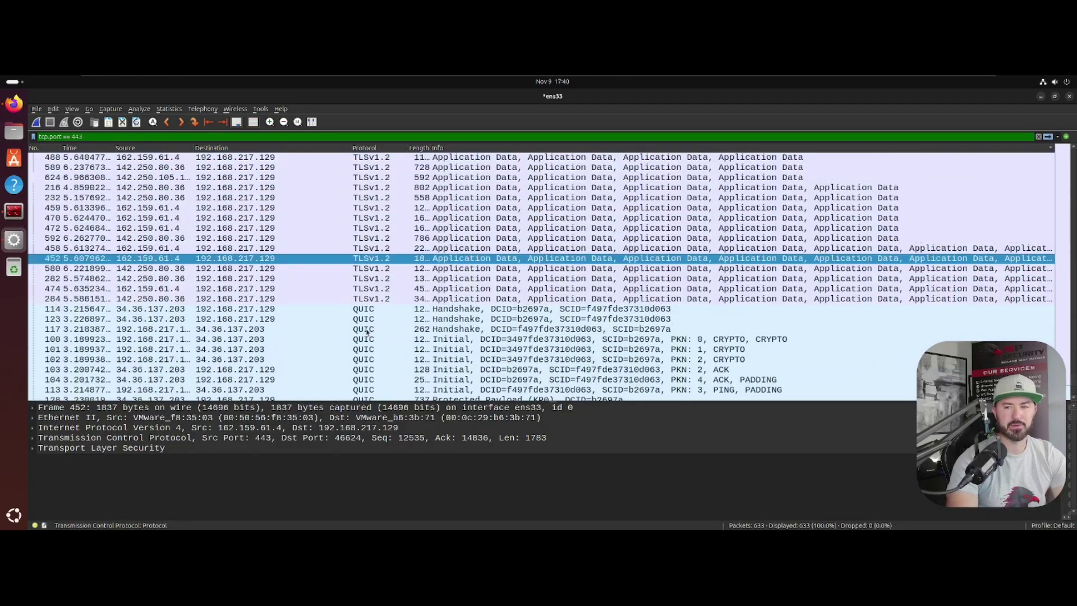
scroll(364, 331, "up", 10)
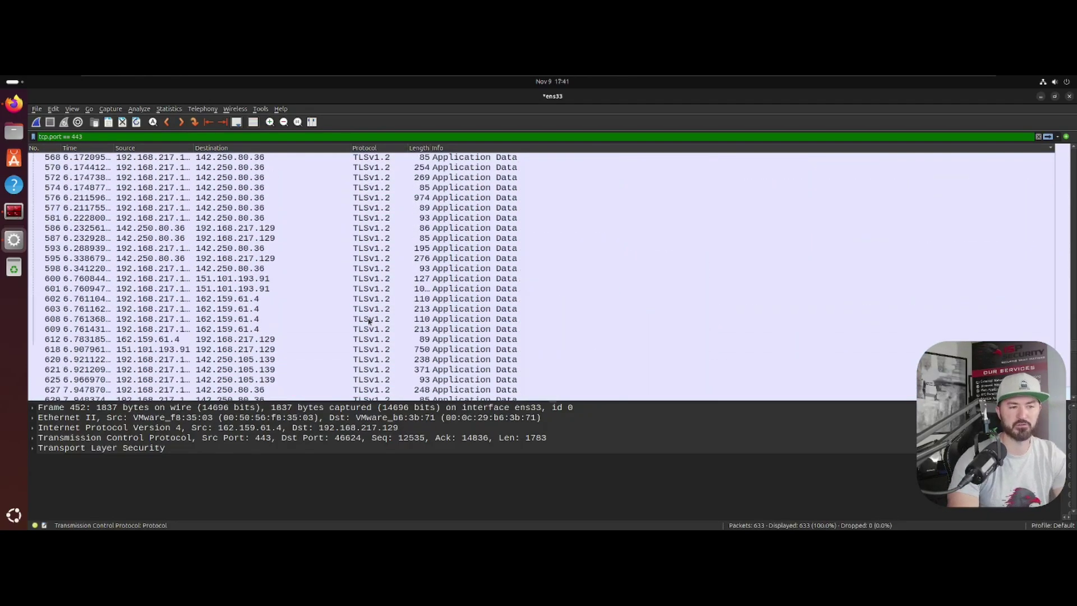
- Open packet 550 in its own window and expand its TLS, TCP, IPv4, Ethernet and Frame layers
left_click(314, 300)
double_click(281, 269)
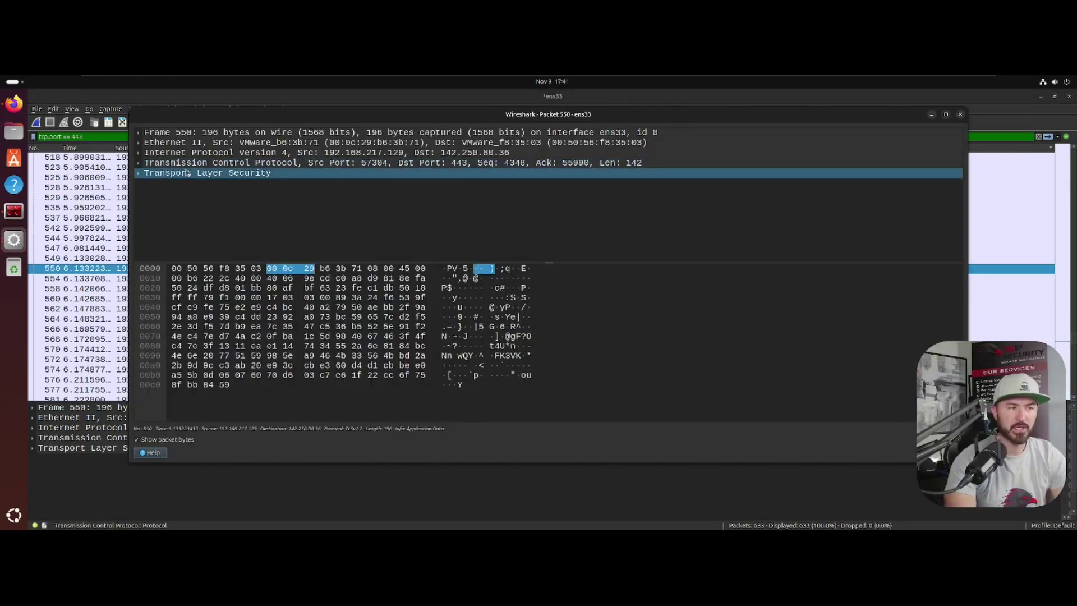
left_click(155, 174)
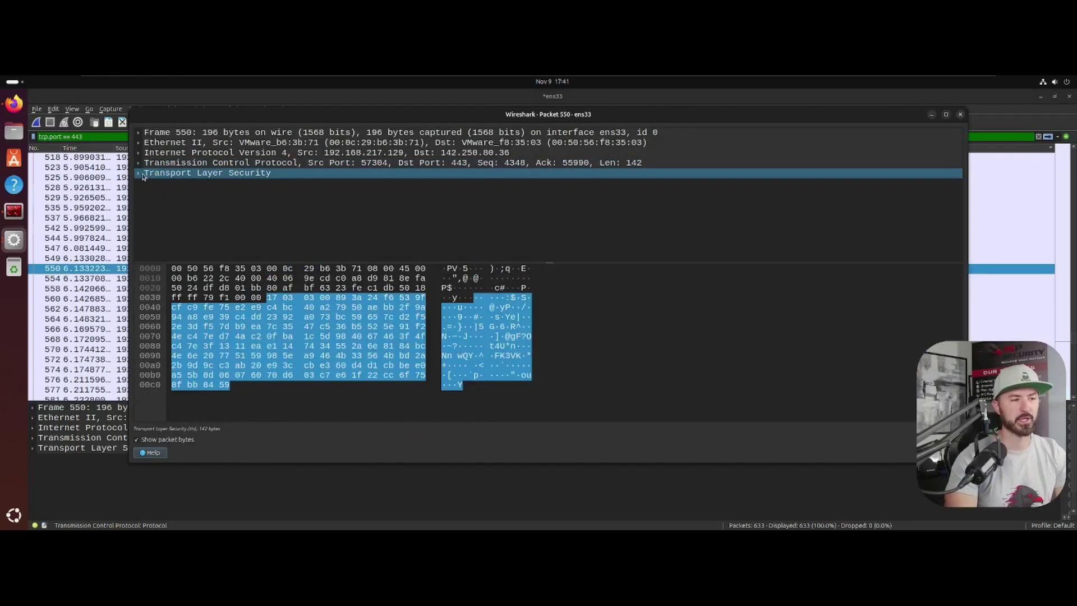
left_click(139, 174)
left_click(140, 164)
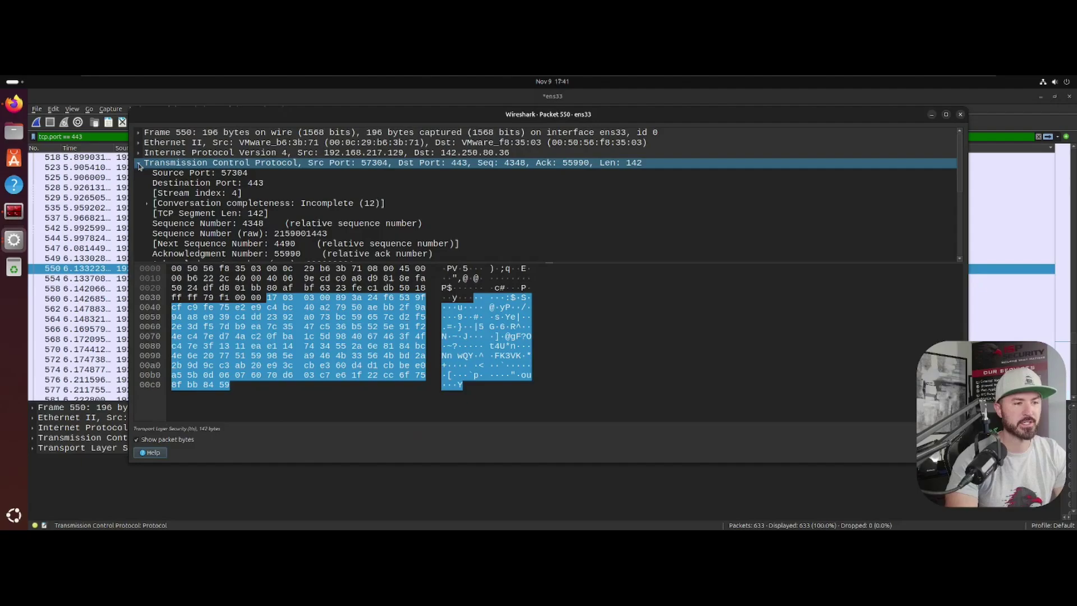
left_click(139, 154)
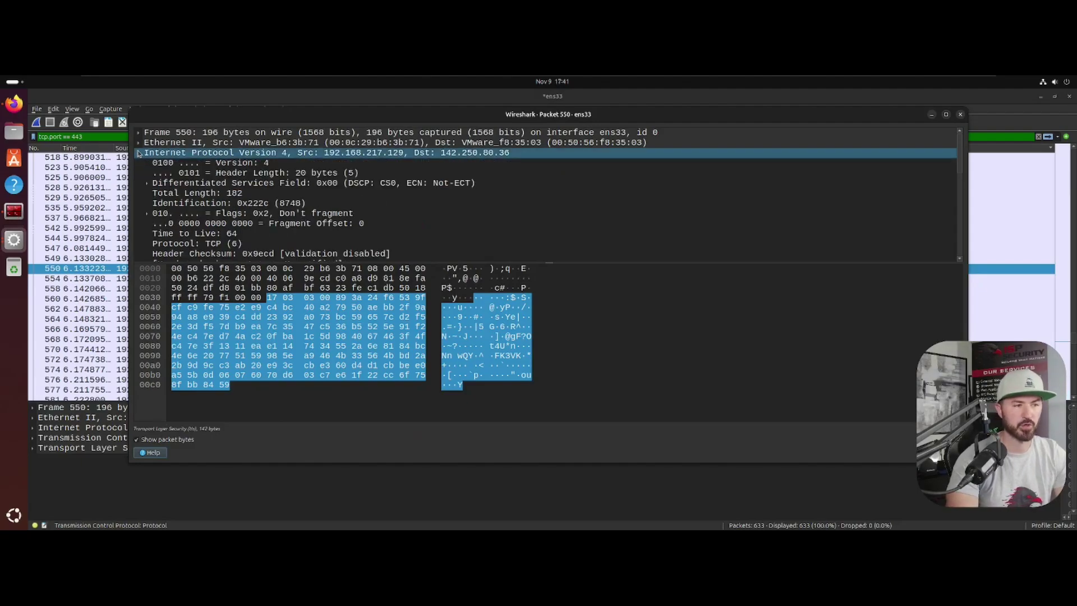
left_click(139, 143)
left_click(139, 134)
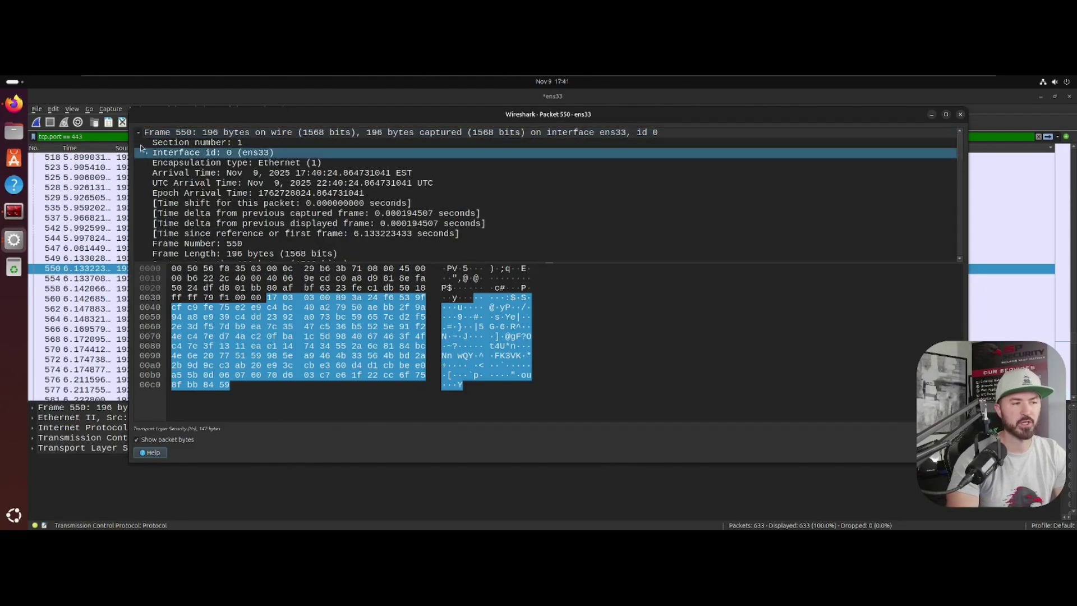
- Collapse every layer except Transport Layer Security, close the packet window and quit Wireshark
left_click(138, 133)
left_click(139, 143)
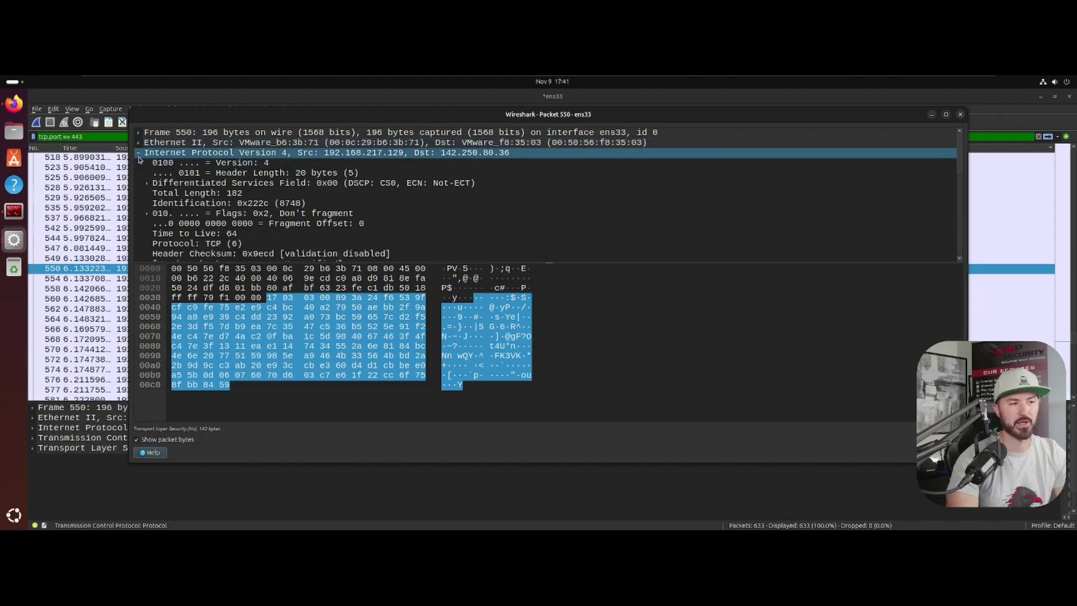
left_click(139, 153)
left_click(138, 163)
left_click(139, 162)
left_click(139, 173)
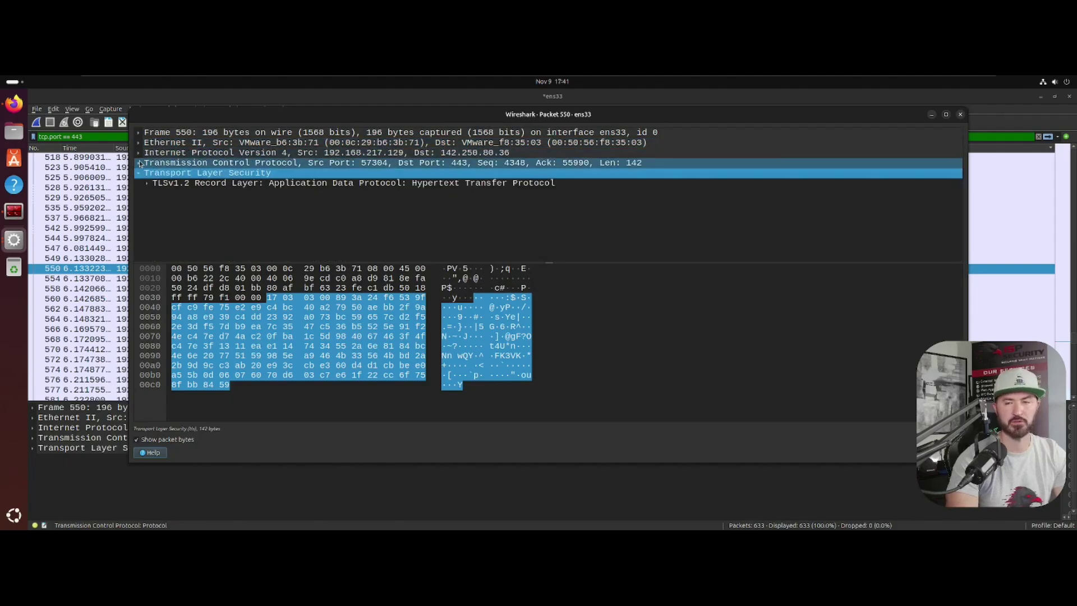
left_click(960, 114)
left_click(1069, 95)
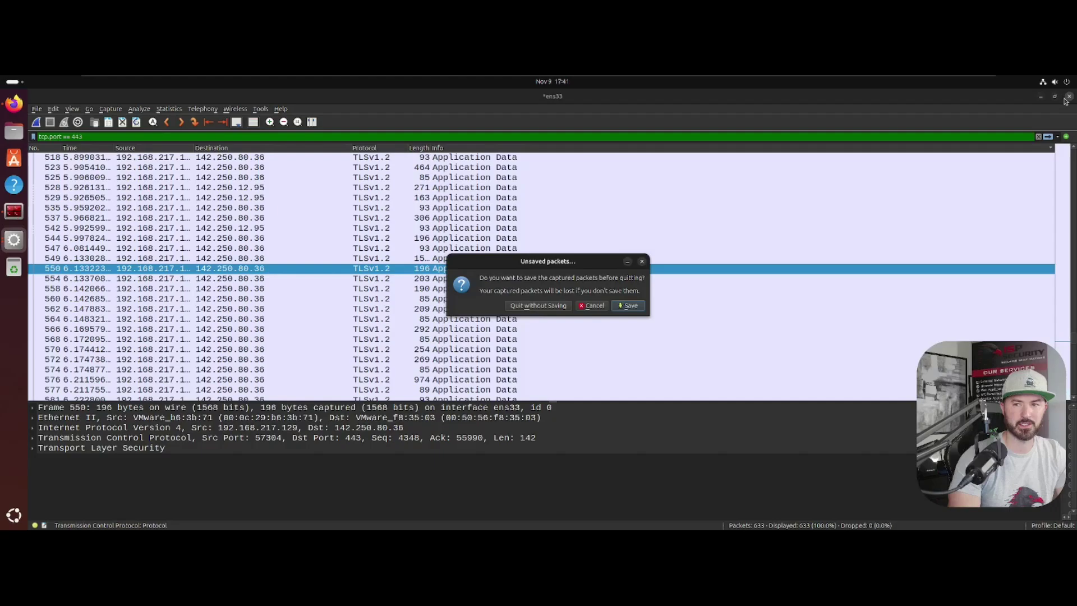
- Discard the capture, then Google 'zeek bro' and open the Zeek site
left_click(558, 306)
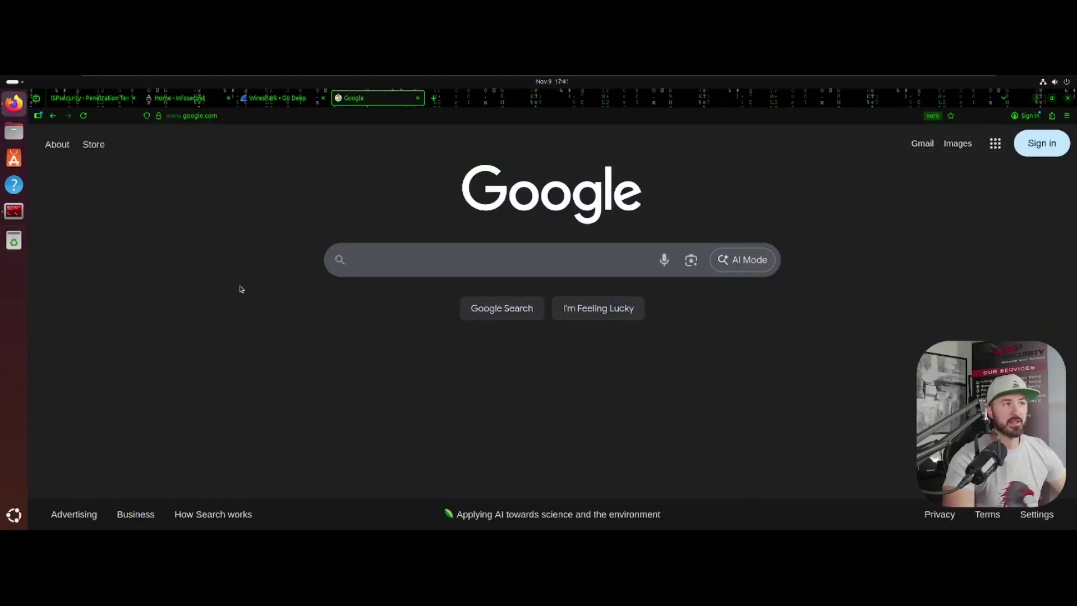
left_click(378, 266)
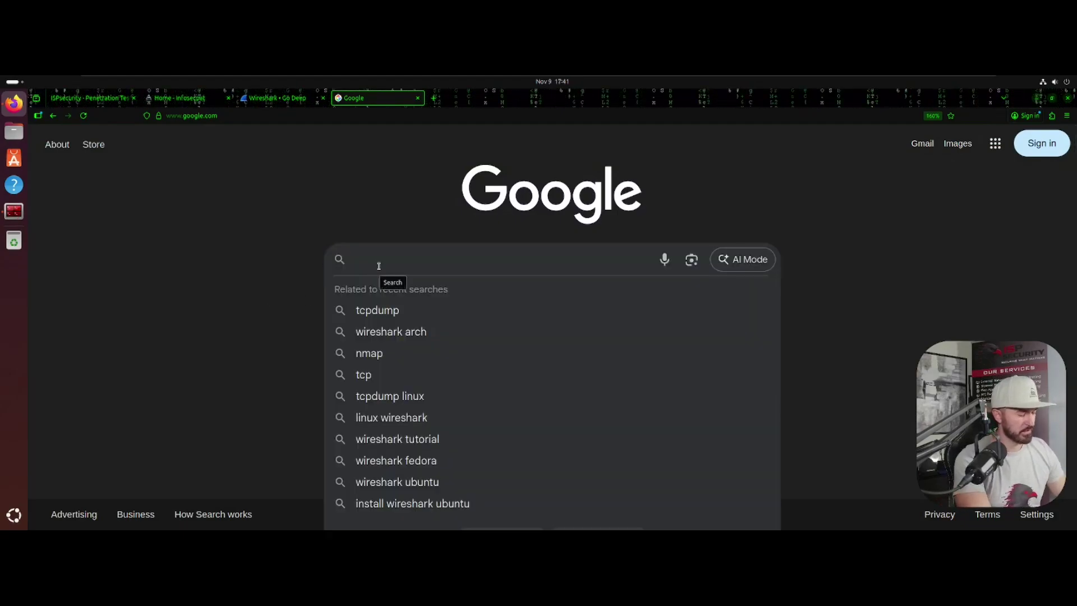
type("zeek")
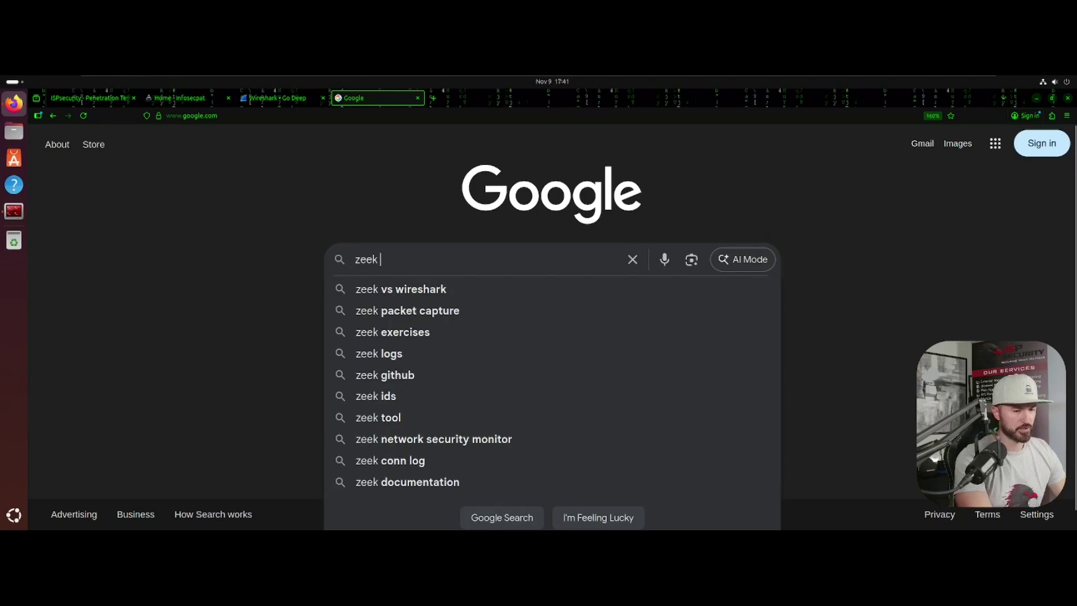
type(" bro")
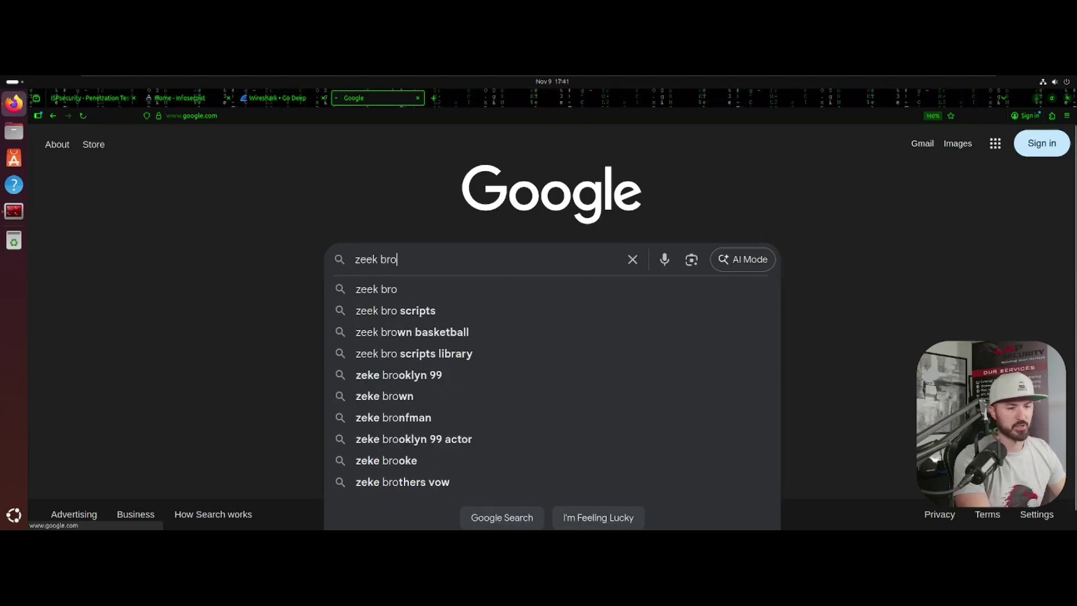
key("Return")
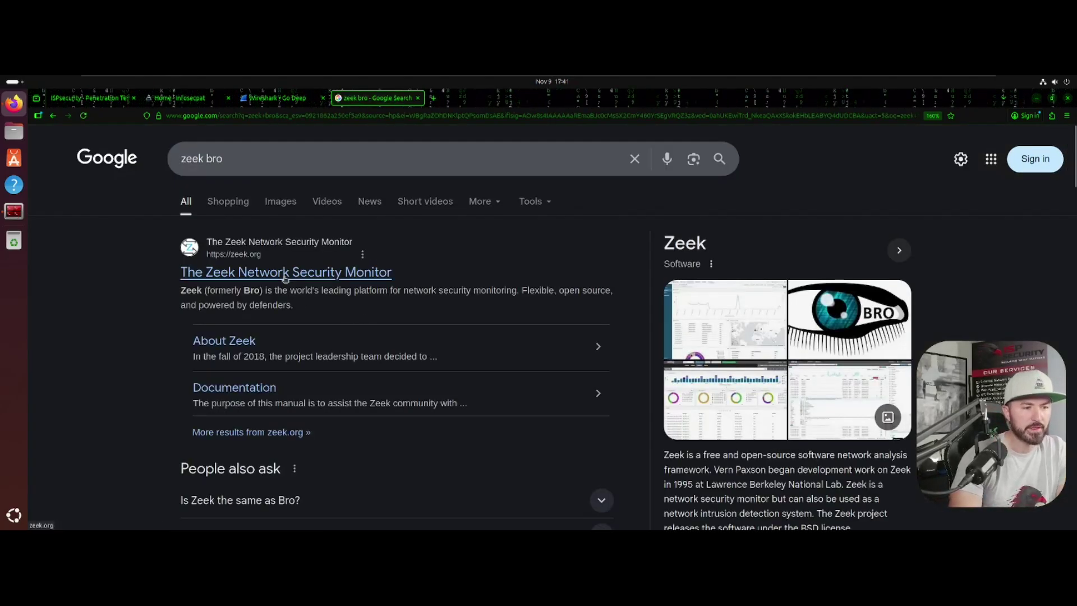
left_click(279, 273)
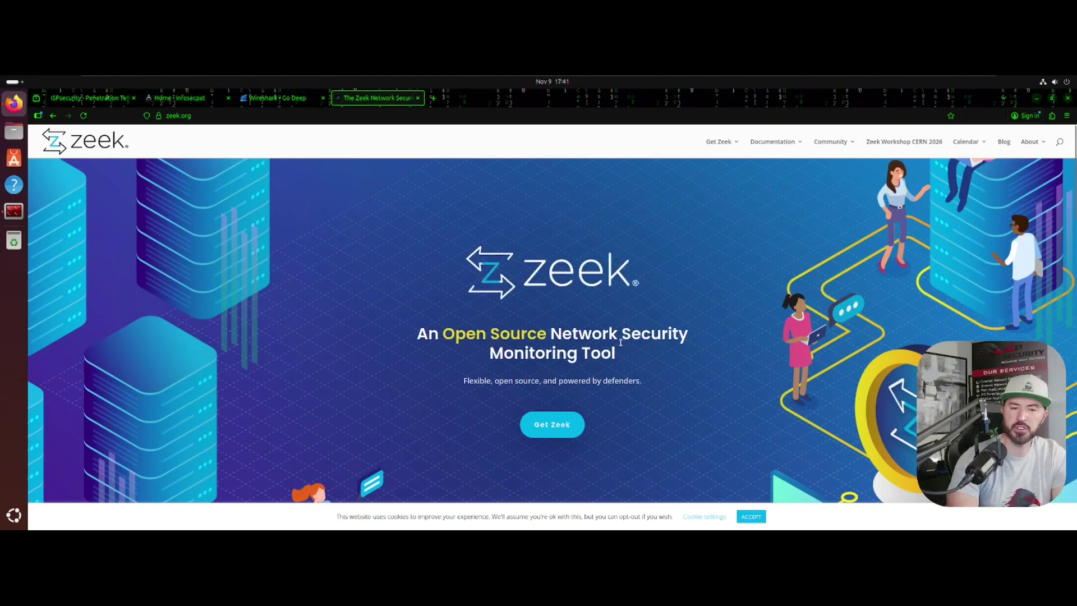
- Accept the site's cookies and browse the zoomed-in Get Zeek download page
left_click(751, 516)
scroll(690, 393, "down", 2)
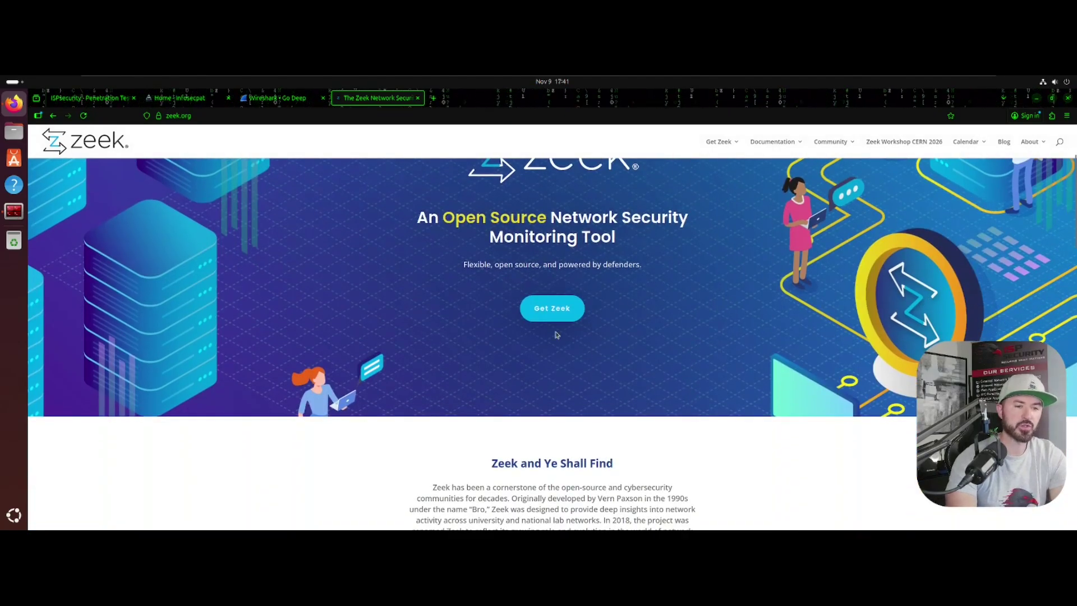
left_click(543, 317)
scroll(327, 383, "down", 2)
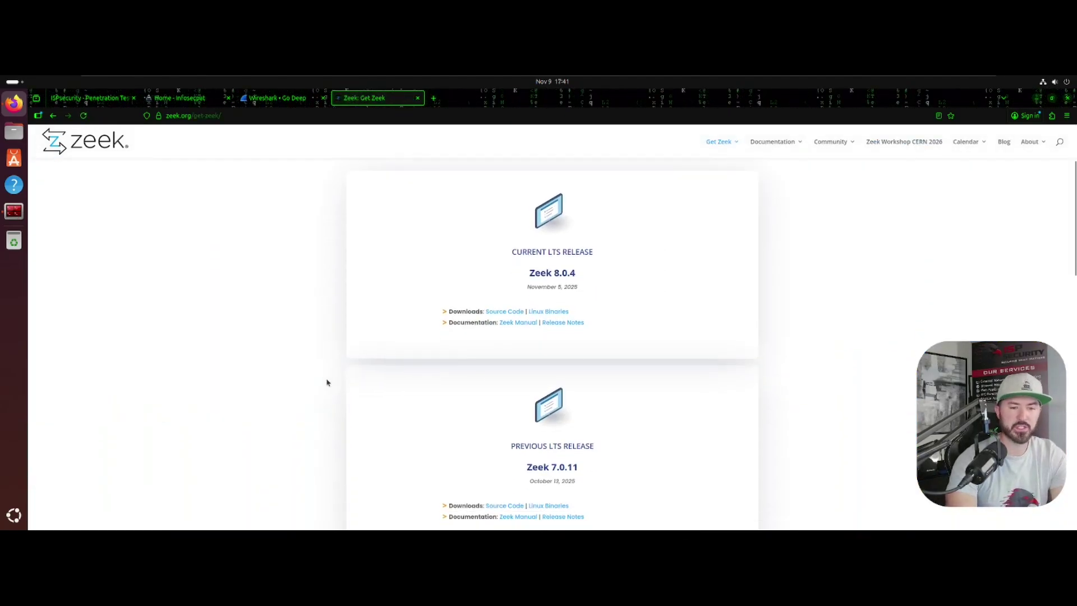
key("ctrl+plus")
key("ctrl+plus")
key("ctrl+plus")
key("ctrl+plus")
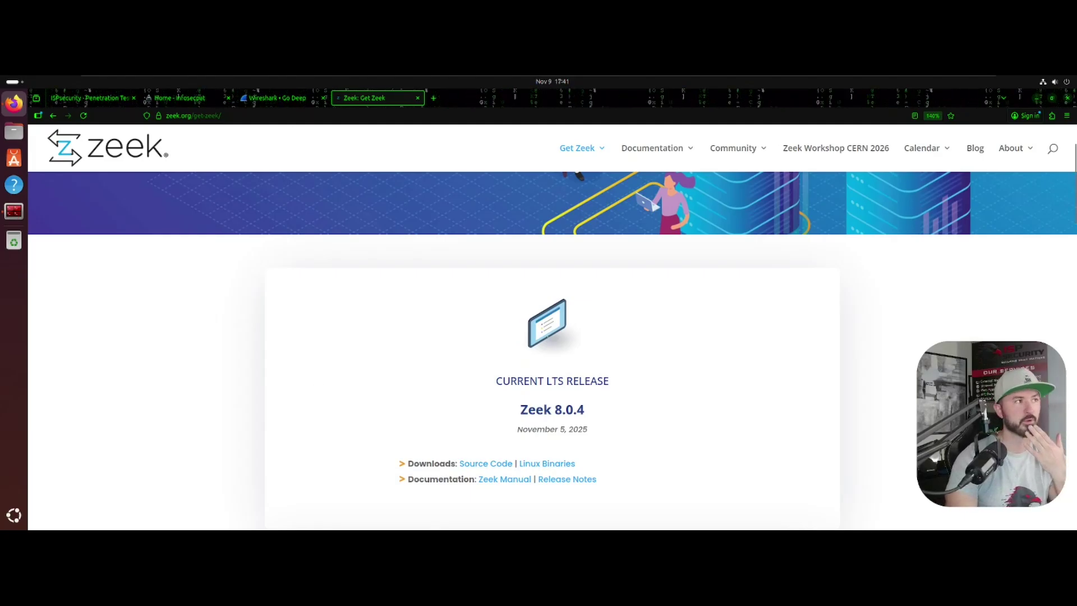
scroll(392, 411, "down", 2)
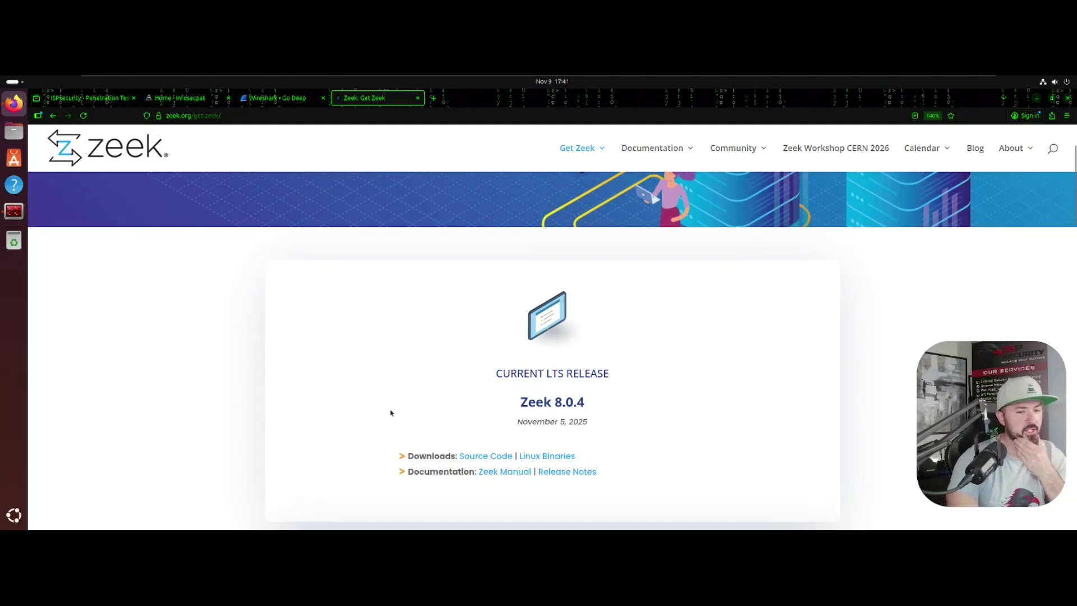
scroll(396, 407, "up", 3)
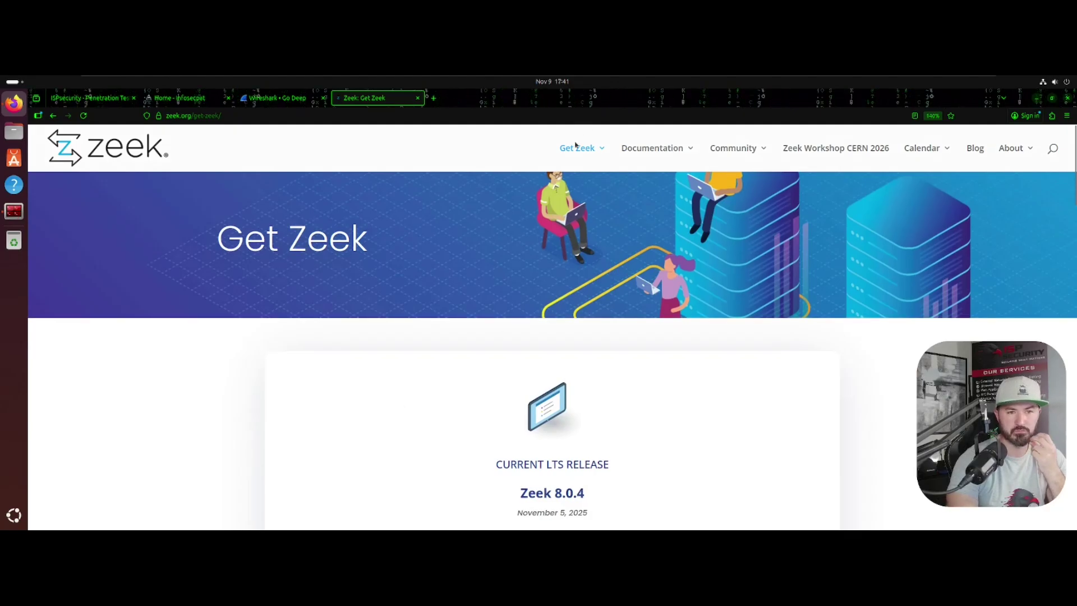
- Return to the zeek.org homepage, scroll through it and select the address bar
left_click(125, 159)
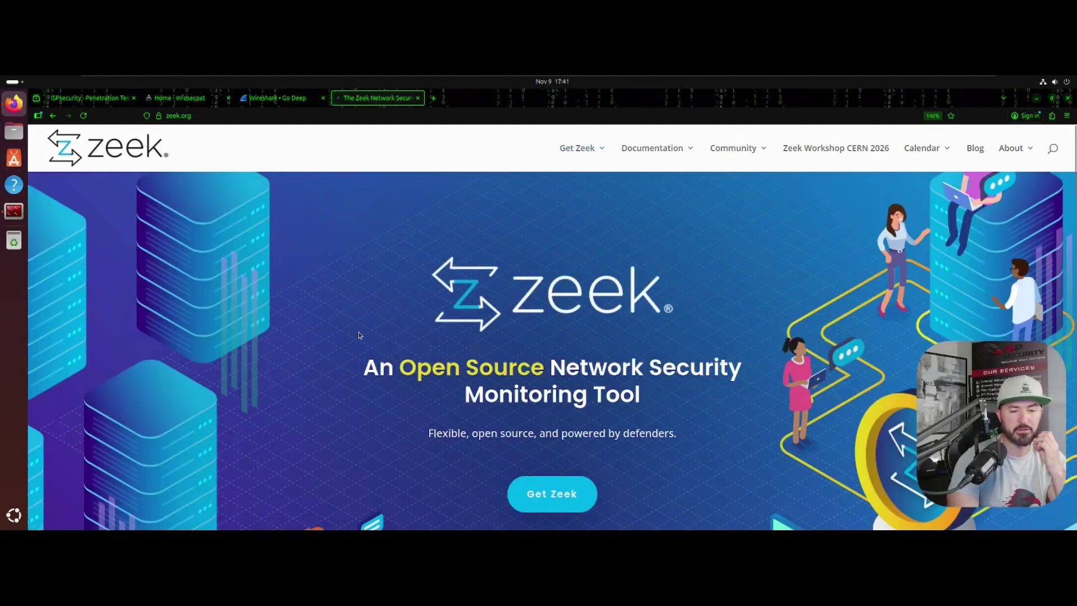
scroll(359, 335, "down", 3)
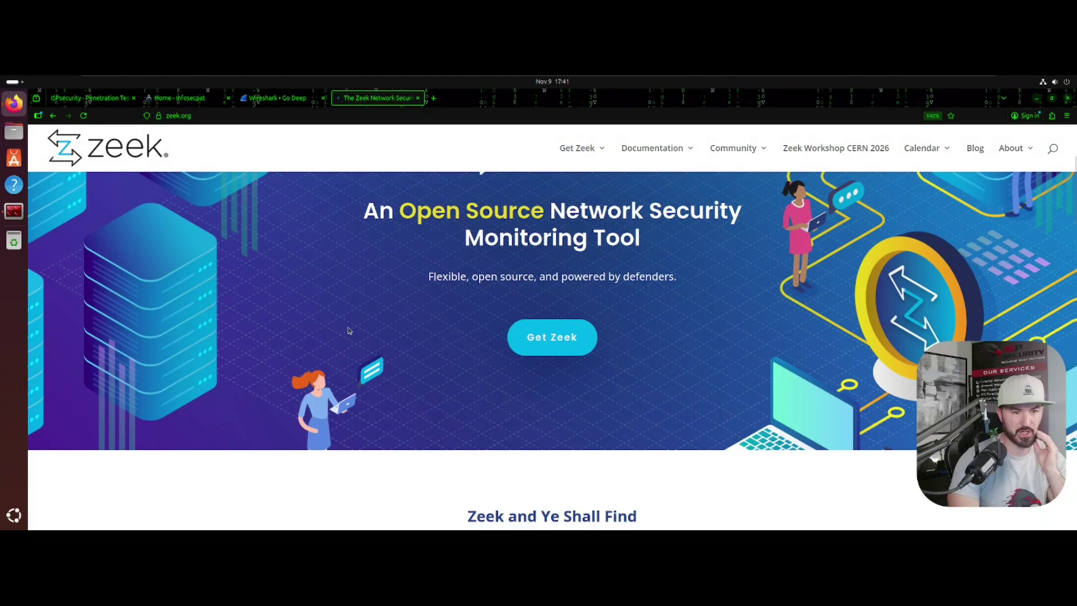
scroll(345, 337, "down", 5)
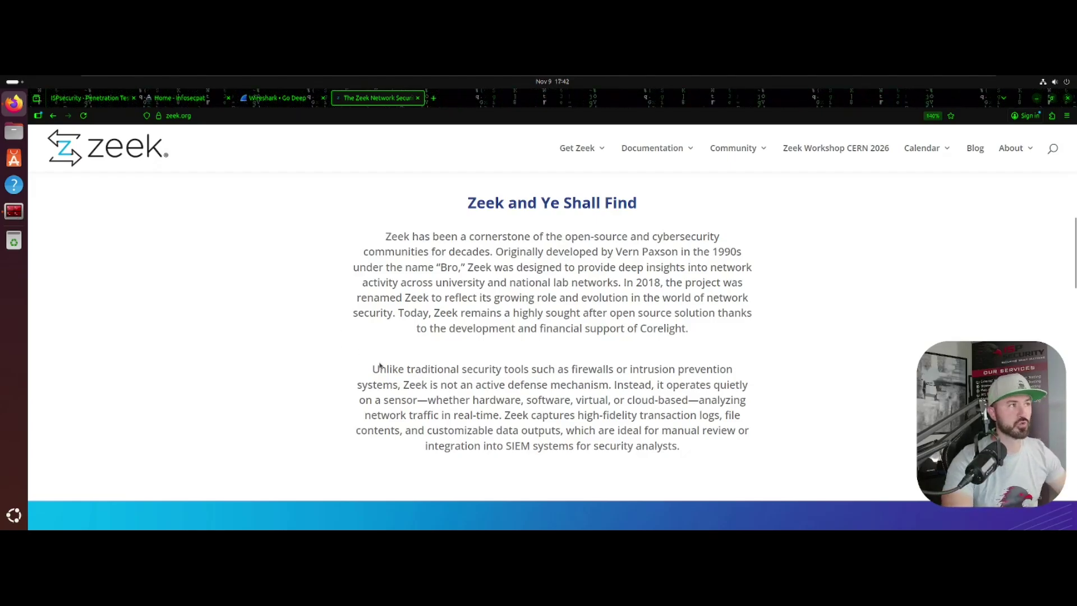
scroll(312, 247, "up", 5)
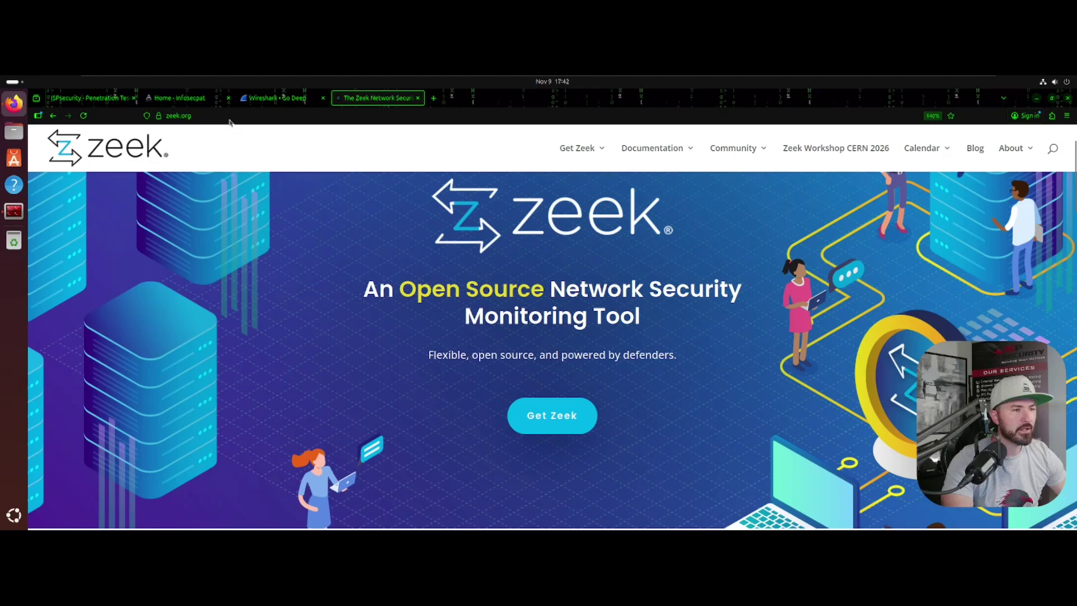
left_click(230, 115)
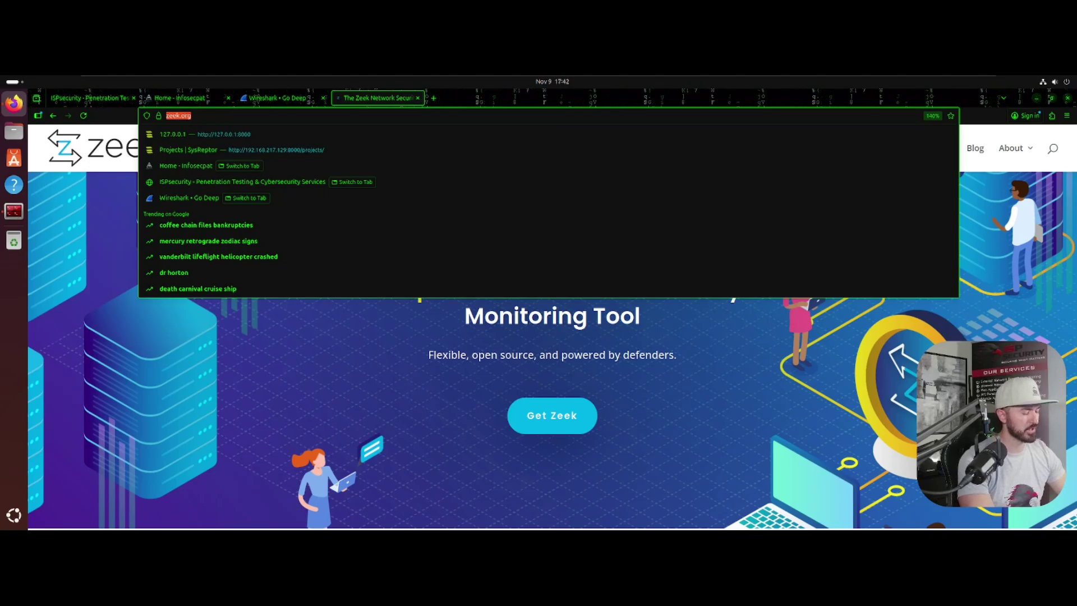
- Search Google for 'snort vs suricata' from the Google homepage
key("Escape")
key("alt+Home")
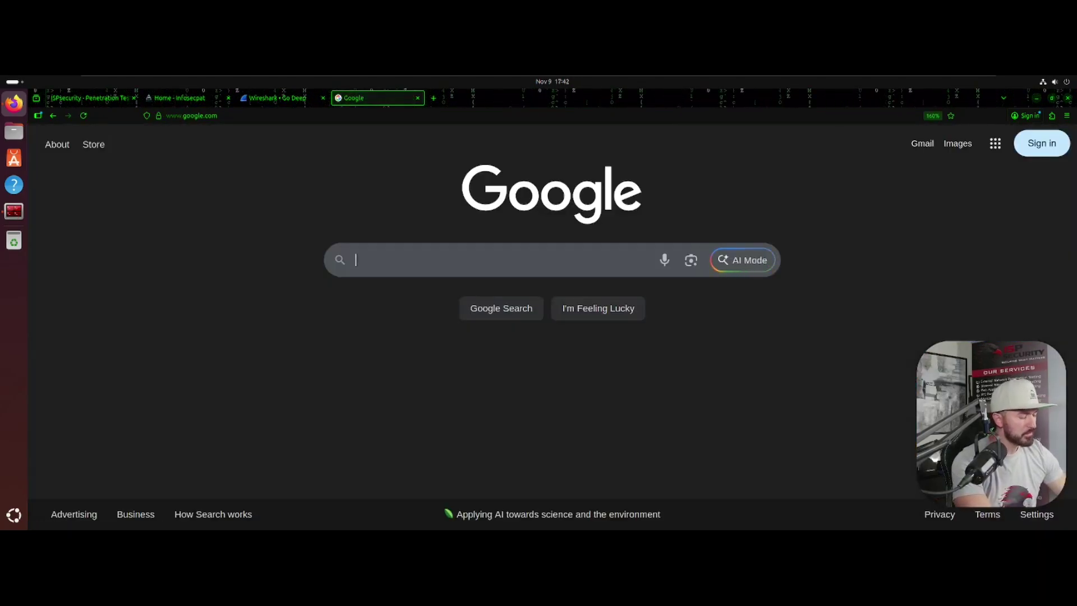
type("snort")
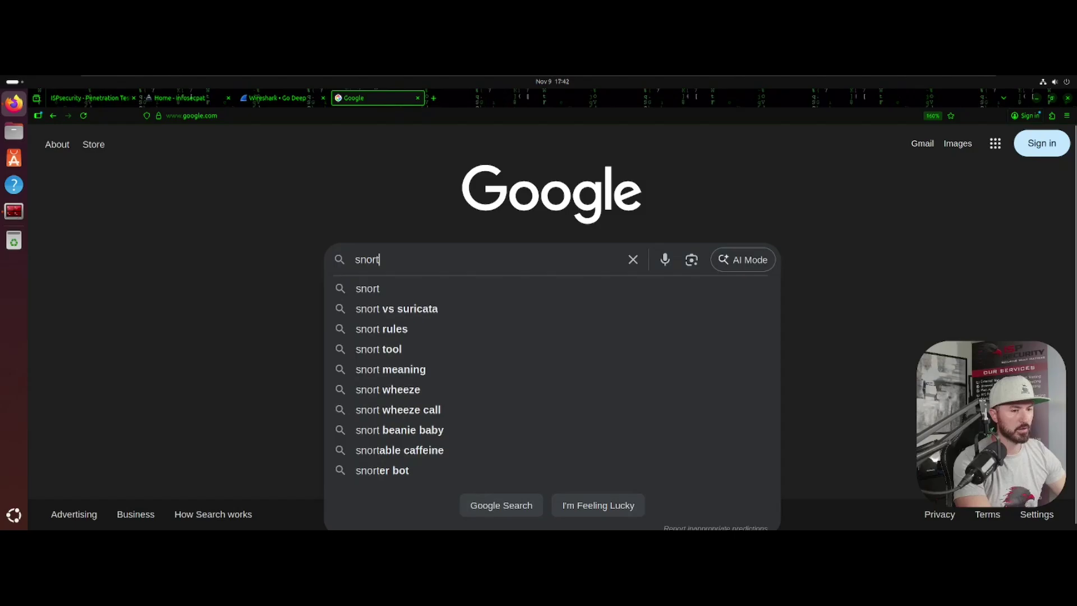
key("Down")
key("Down")
key("Return")
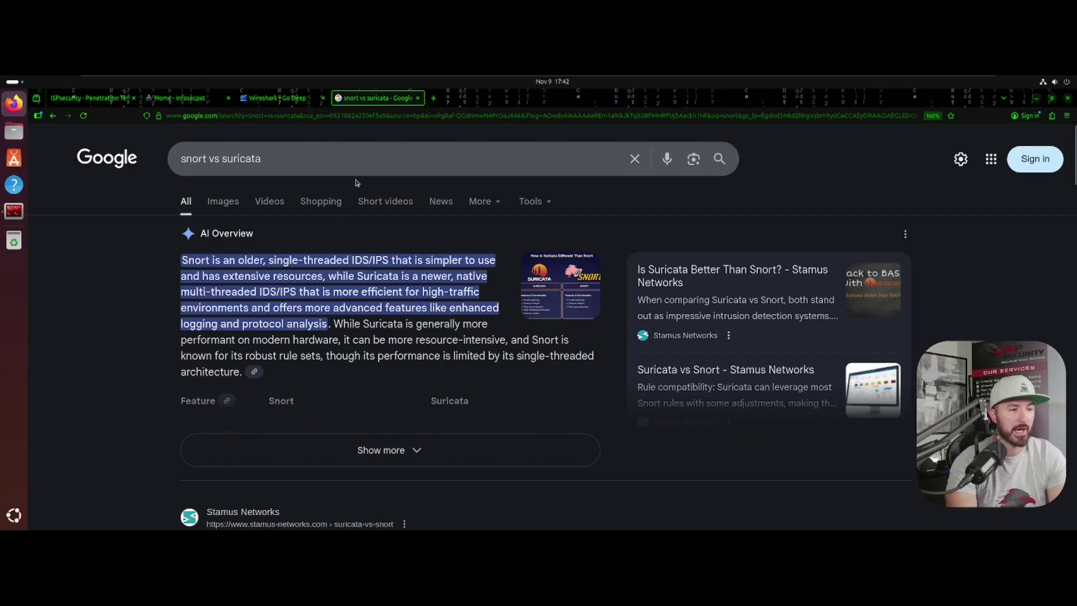
- Replace the query with 'security onion' and run that search
triple_click(279, 168)
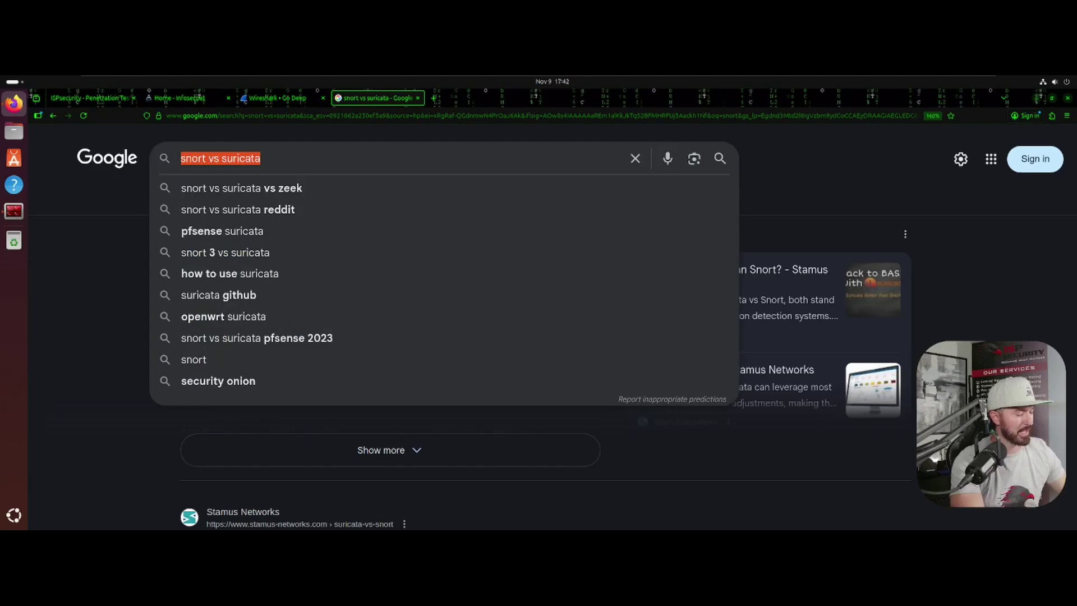
type("securotuy")
key("BackSpace")
key("BackSpace")
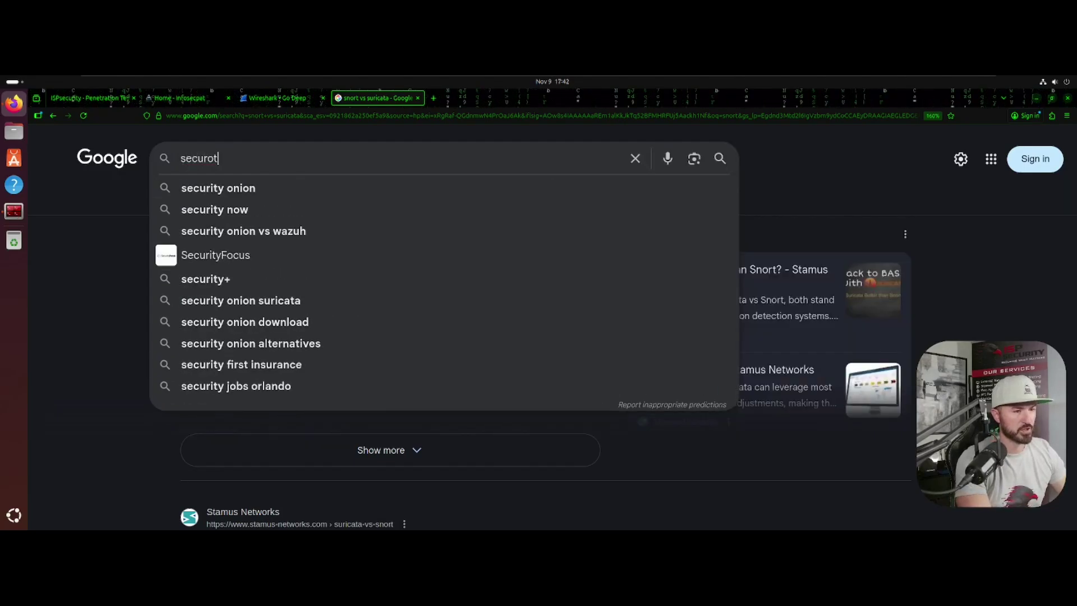
key("Down")
key("Return")
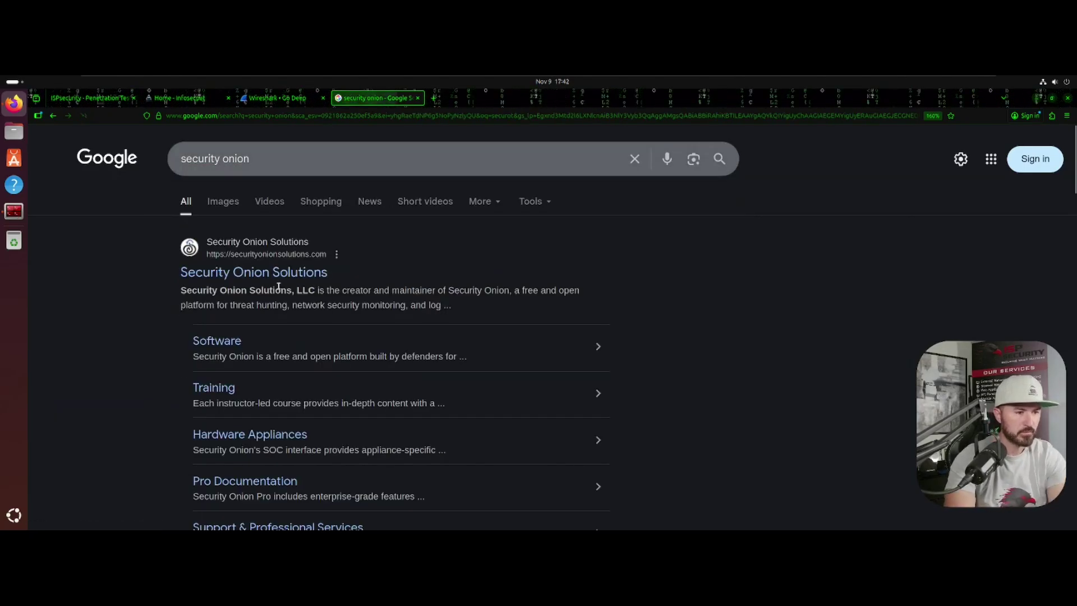
- Open Security Onion Solutions, its Software page, and the GitHub ISO download guide
left_click(279, 274)
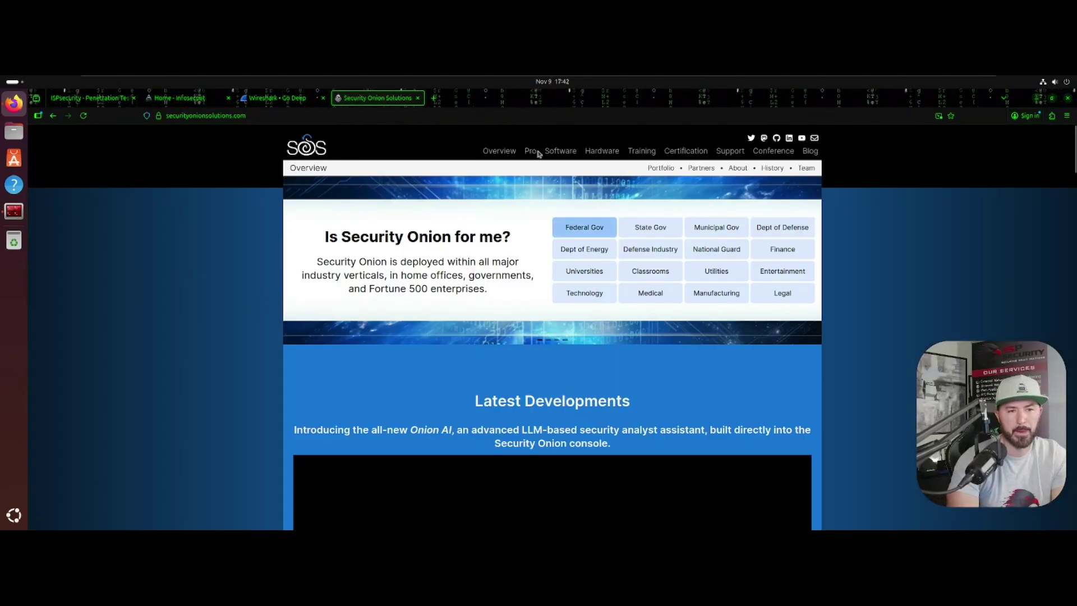
left_click(558, 149)
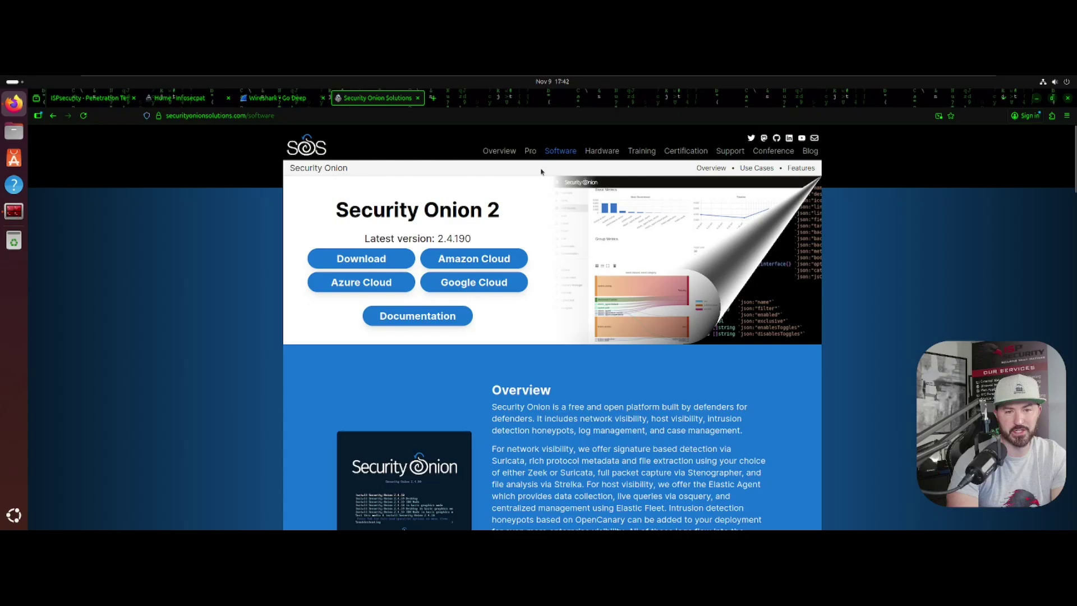
left_click(391, 253)
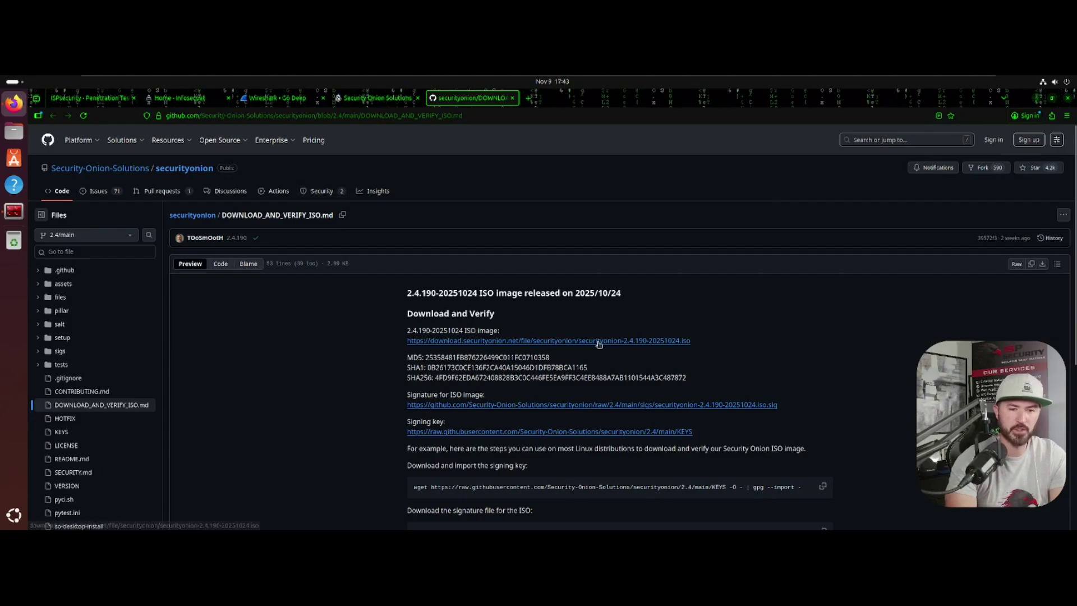
scroll(321, 316, "down", 1)
scroll(322, 316, "down", 1)
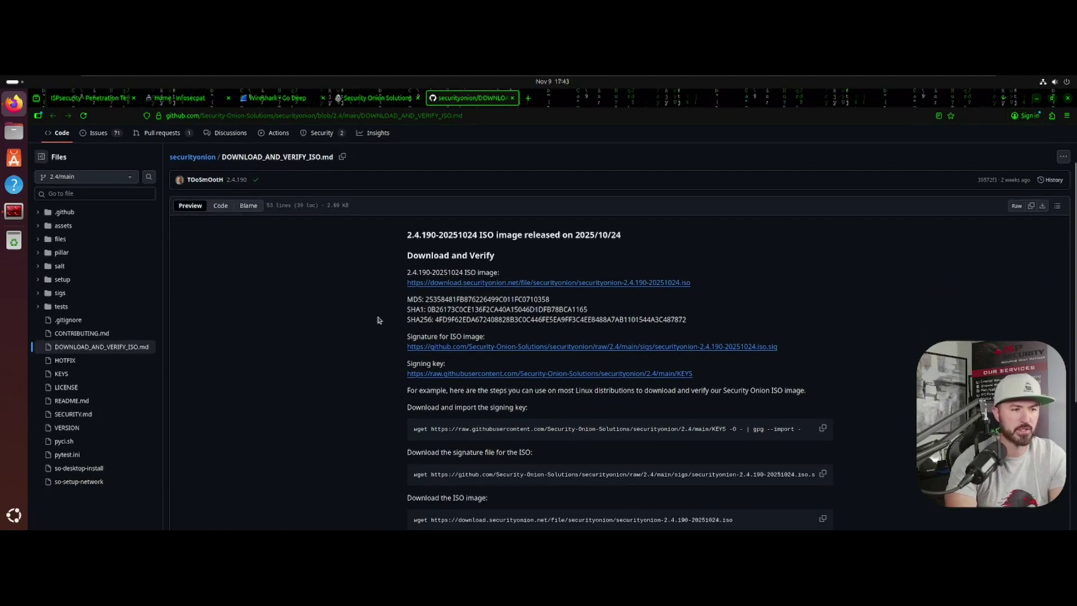
scroll(378, 317, "down", 5)
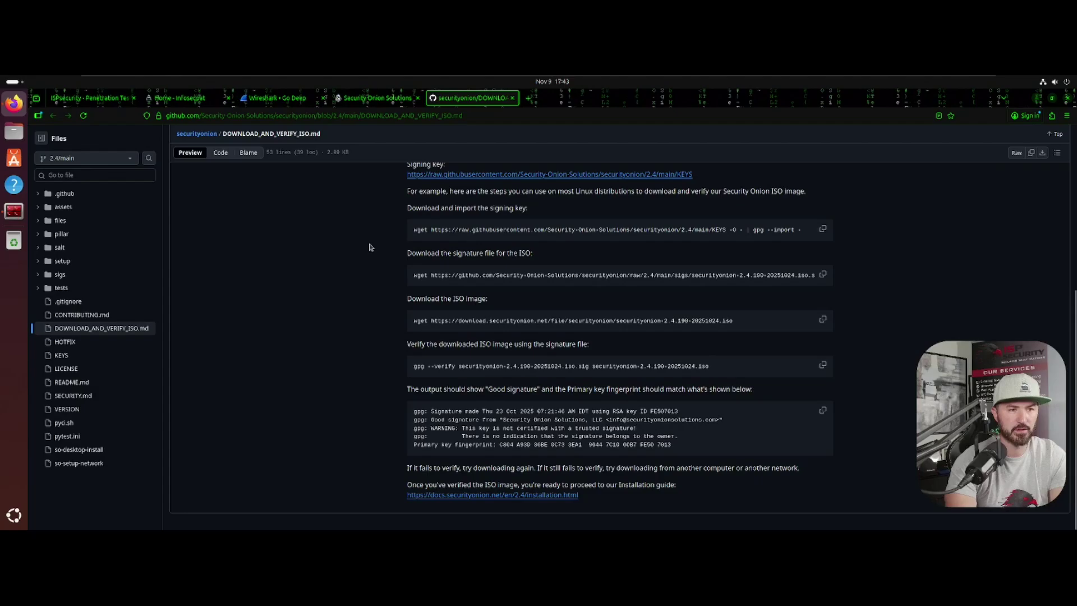
- Scroll through the software page, return to the GitHub guide and select the address bar
left_click(378, 100)
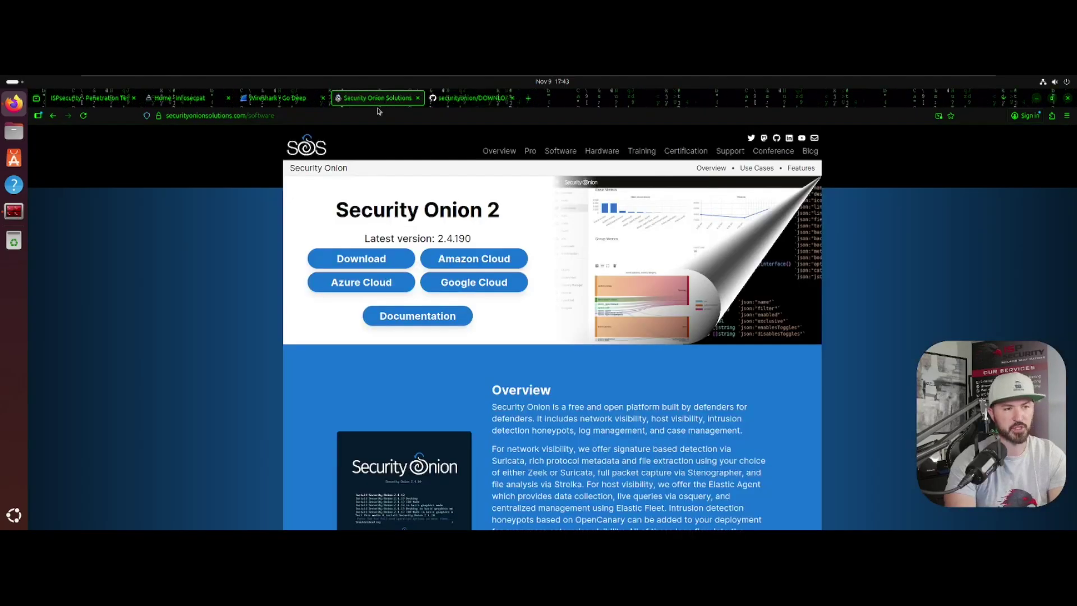
scroll(270, 406, "down", 5)
scroll(312, 388, "down", 4)
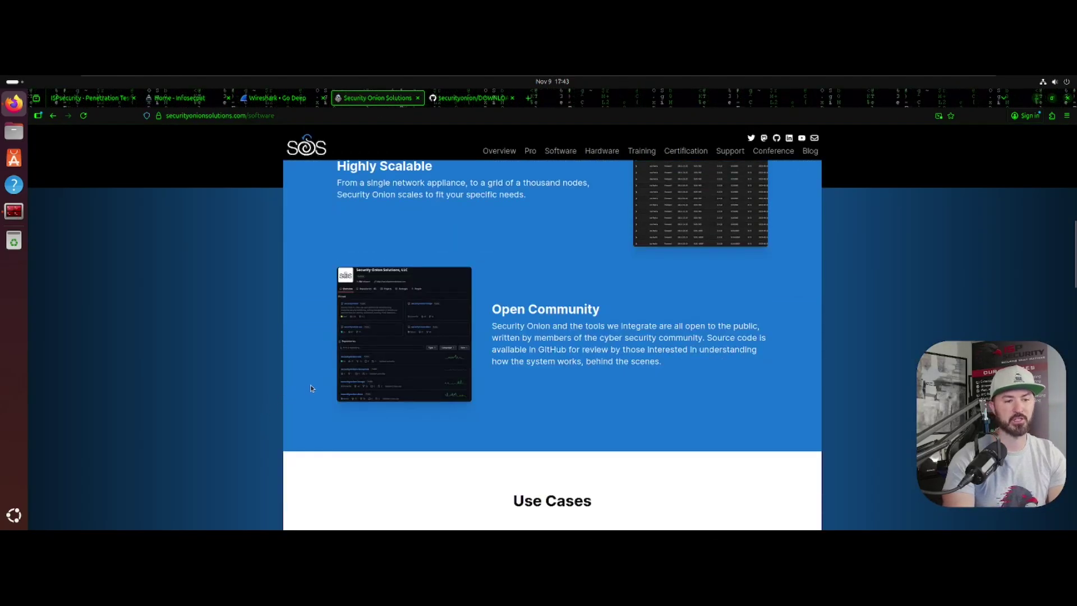
scroll(684, 371, "down", 5)
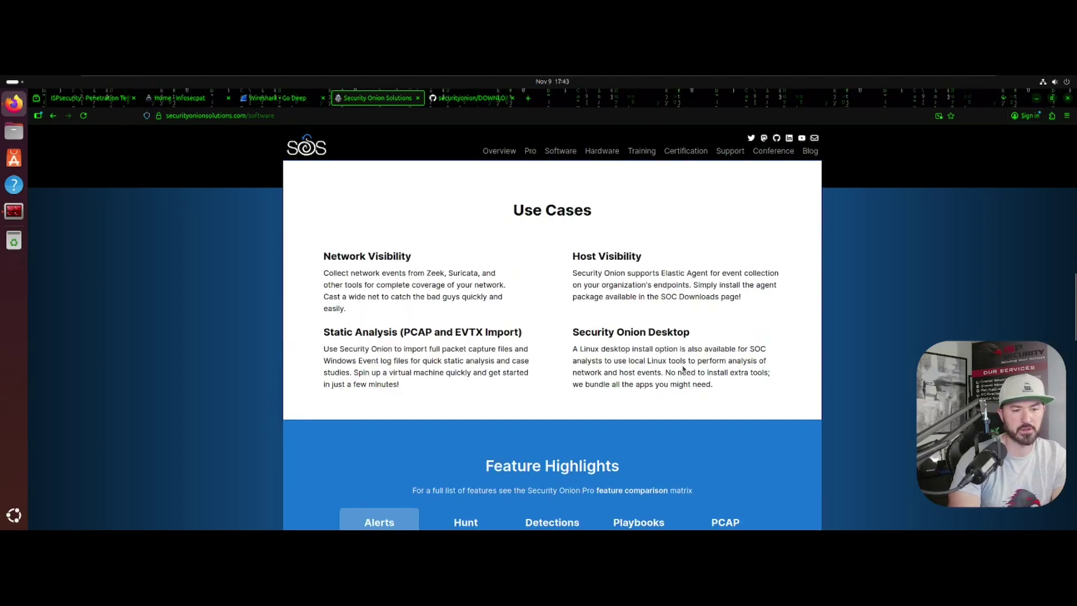
scroll(683, 369, "down", 5)
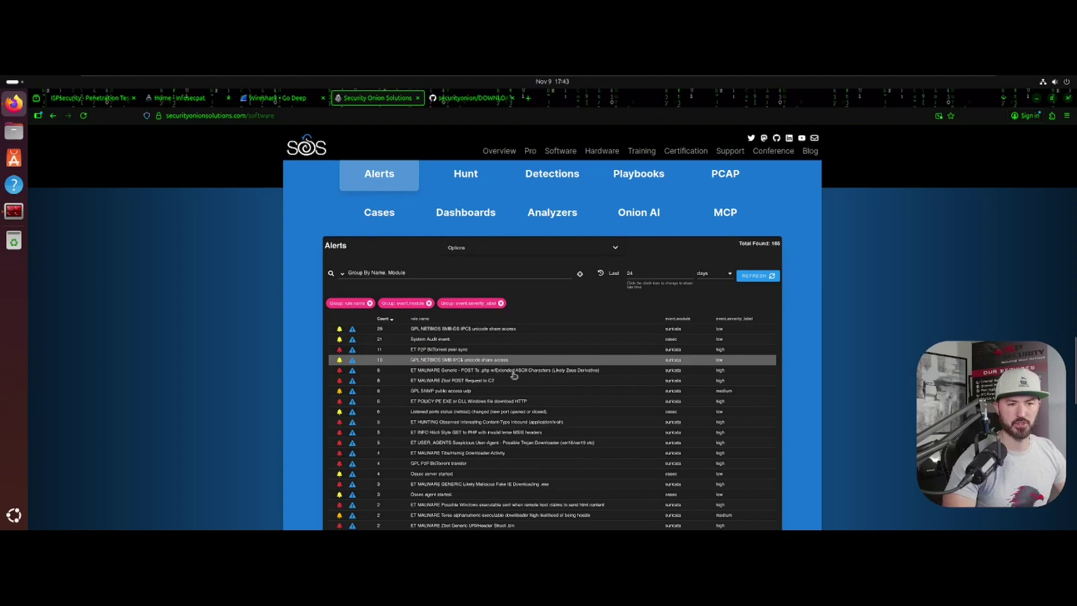
left_click(448, 99)
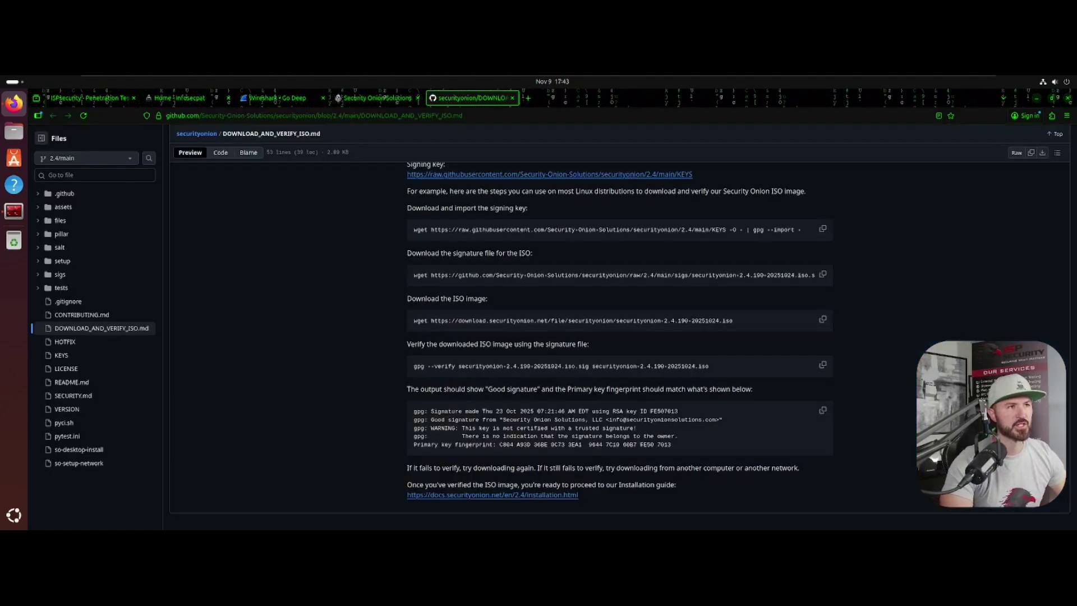
left_click(318, 116)
- Google 'wazuh' and open wazuh.com, highlighting its Open Source Security Platform headline
type("google.com")
key("Return")
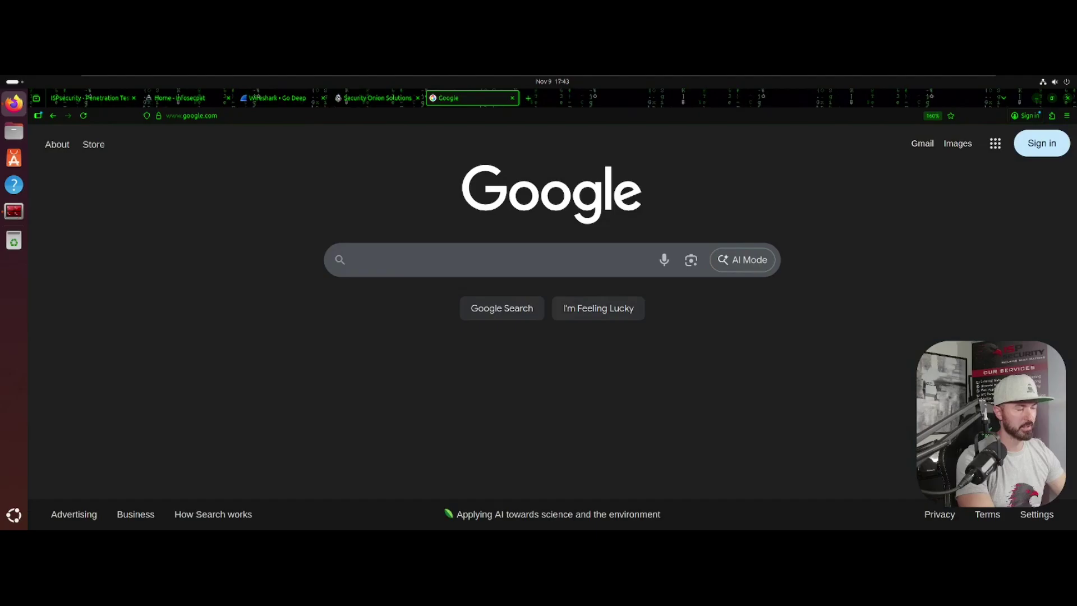
type("wazu")
type("h")
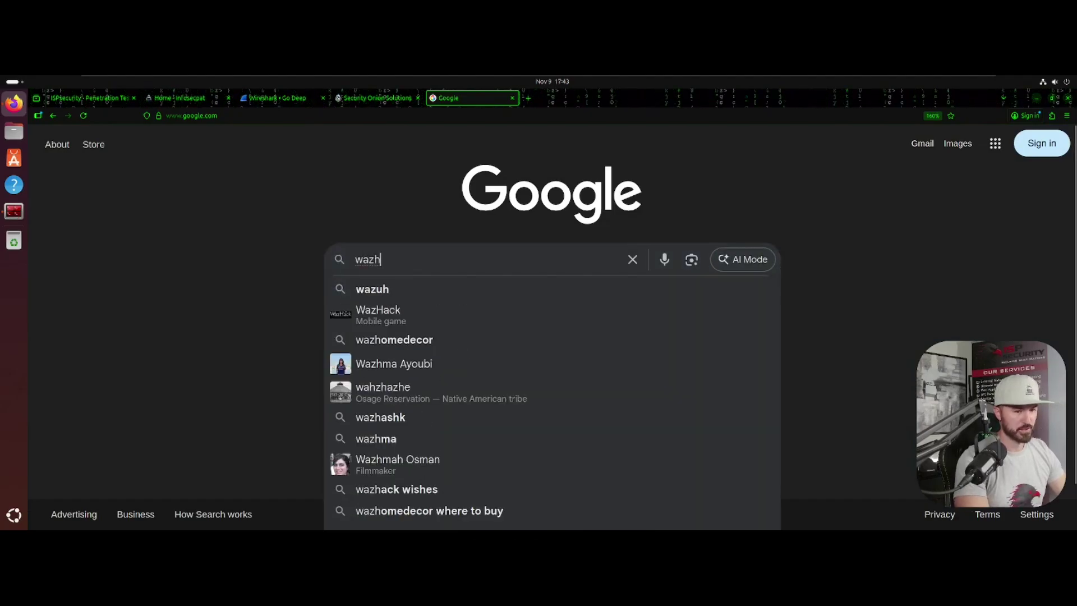
key("Down")
key("Return")
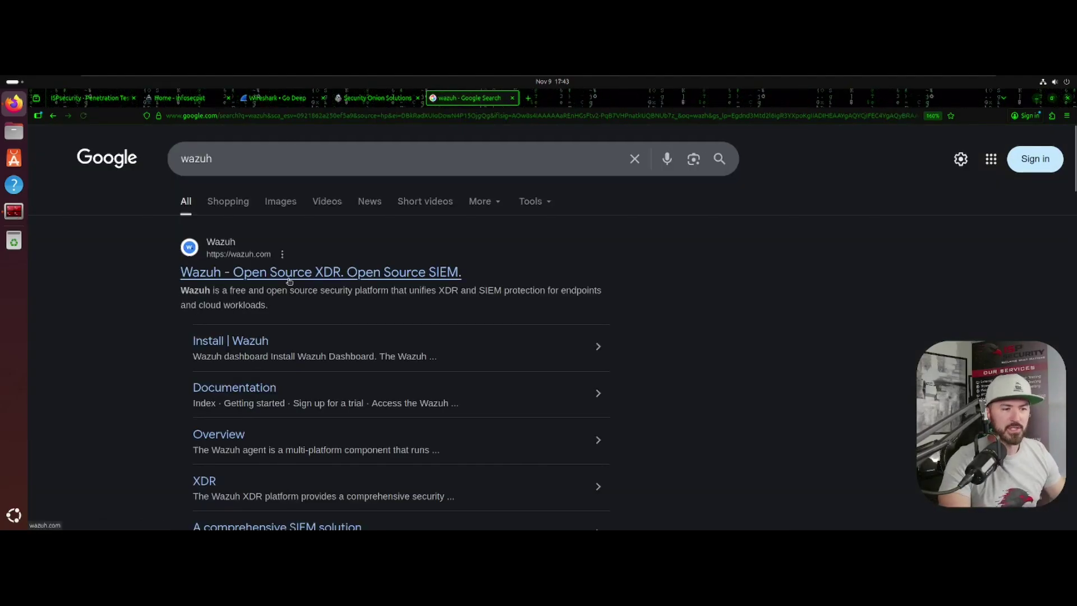
left_click(315, 275)
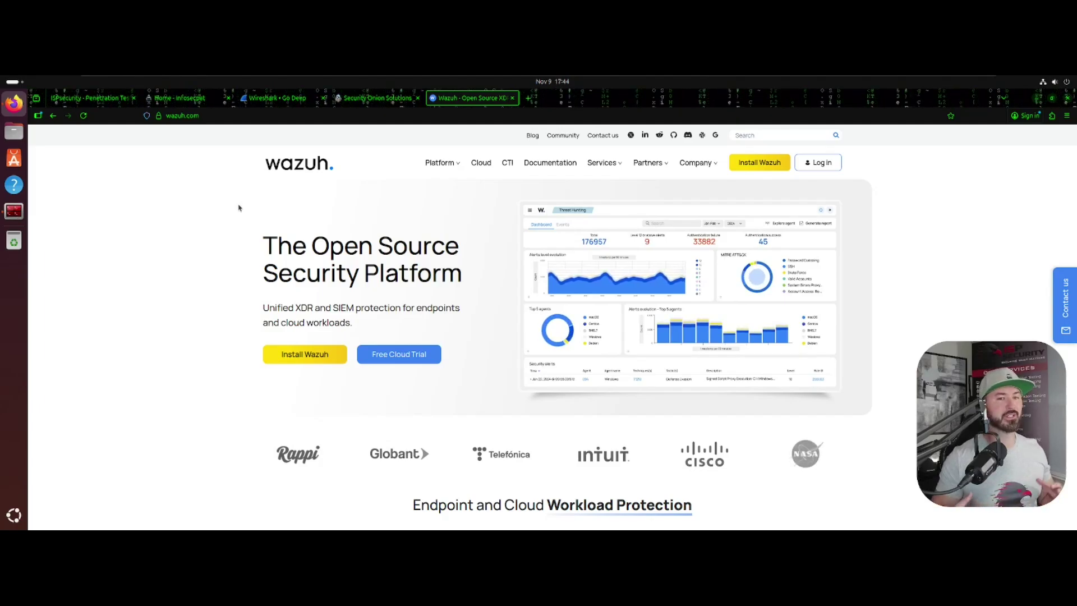
left_click_drag(239, 208, 360, 275)
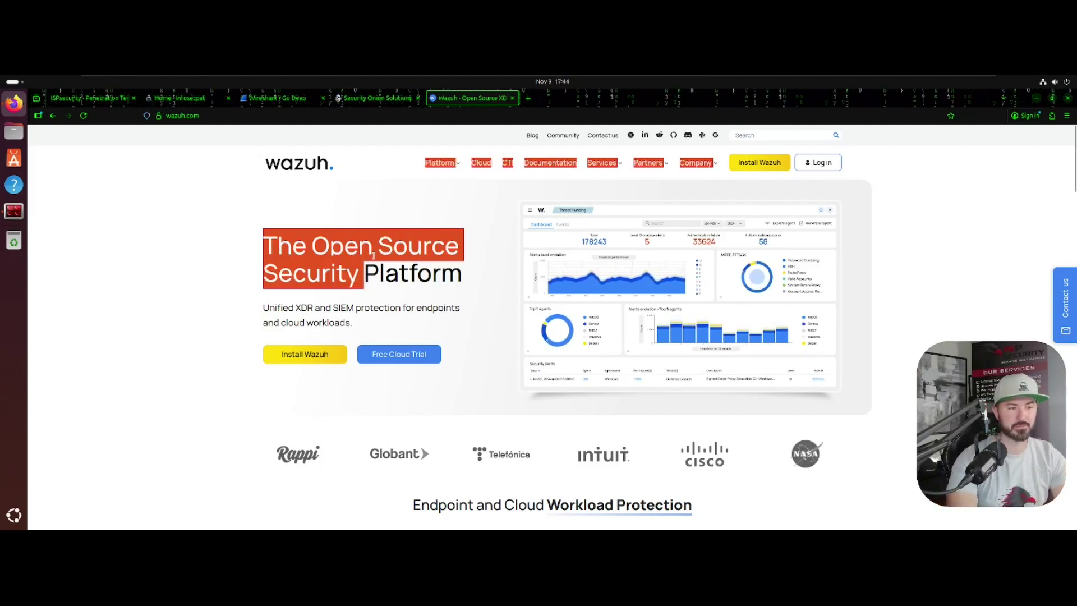
left_click(363, 253)
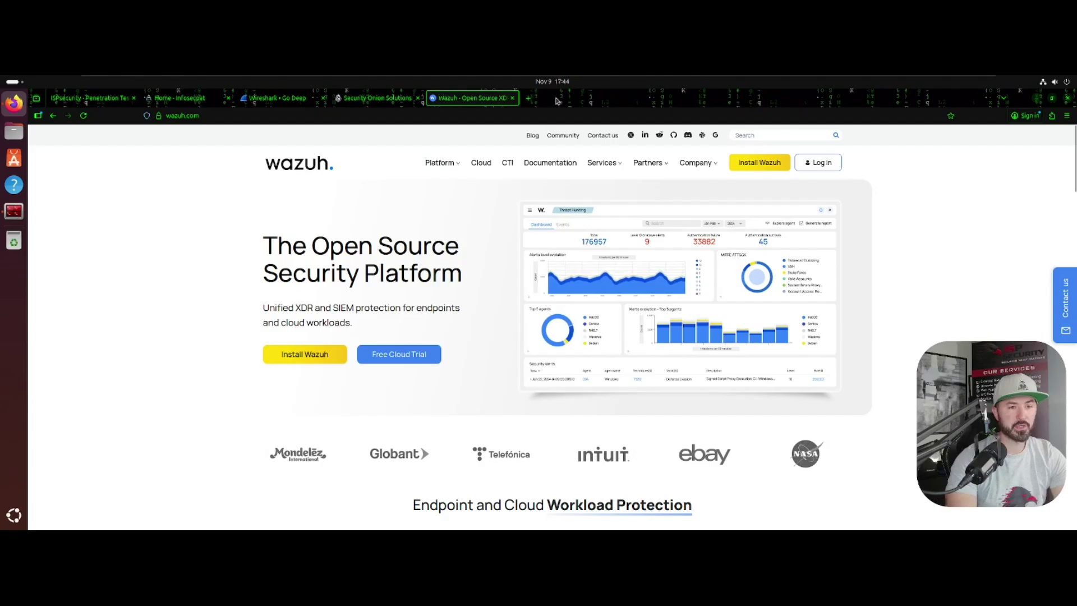
- In a new tab, Google 'kape forensics' and open the Kroll KAPE page
left_click(529, 98)
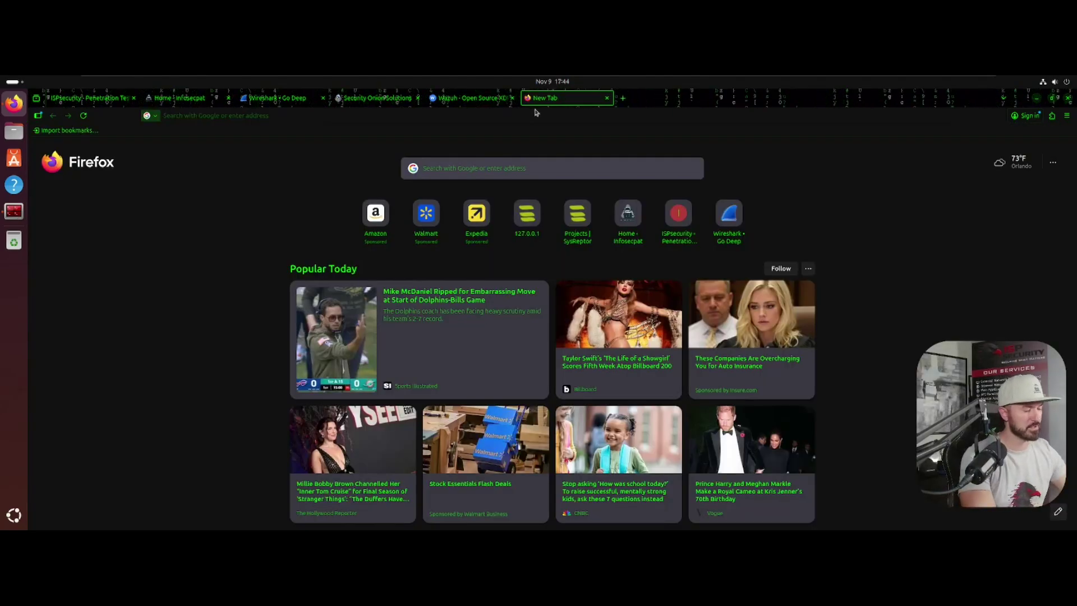
type("google.com")
key("Return")
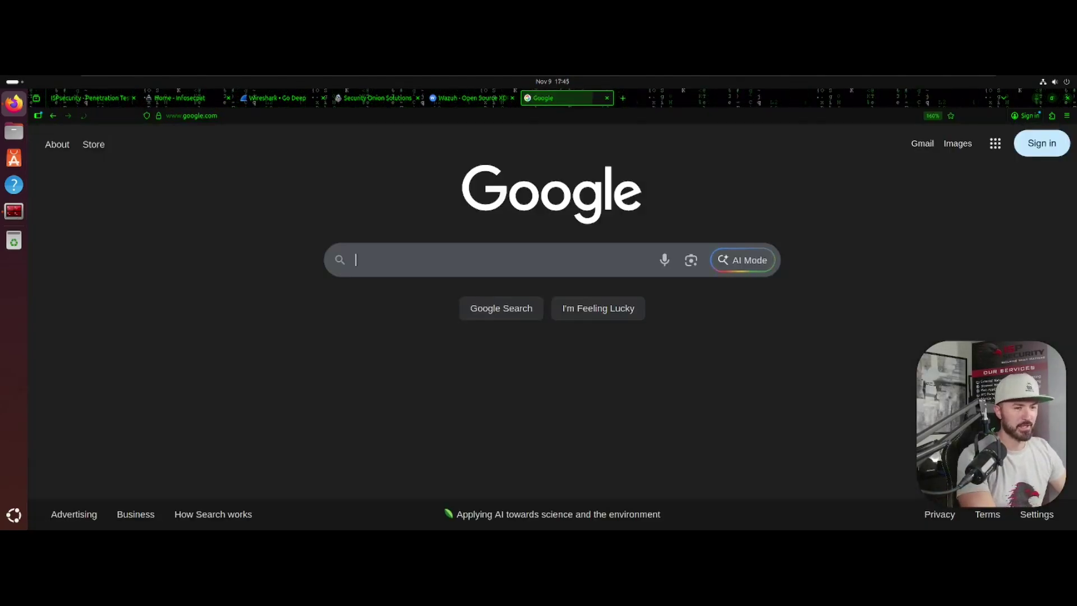
type("kape")
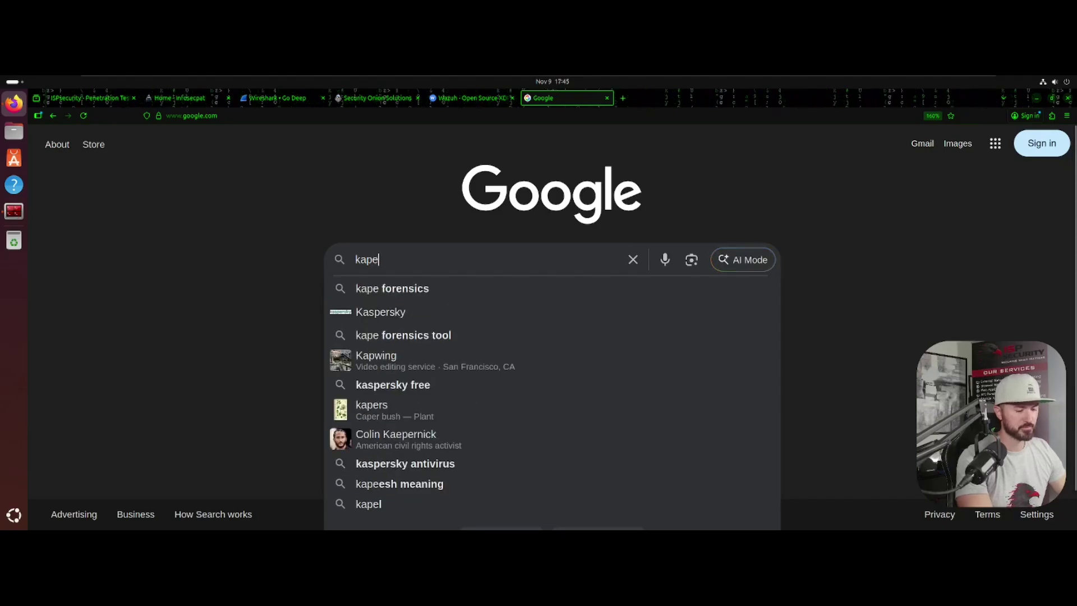
key("Down")
key("Return")
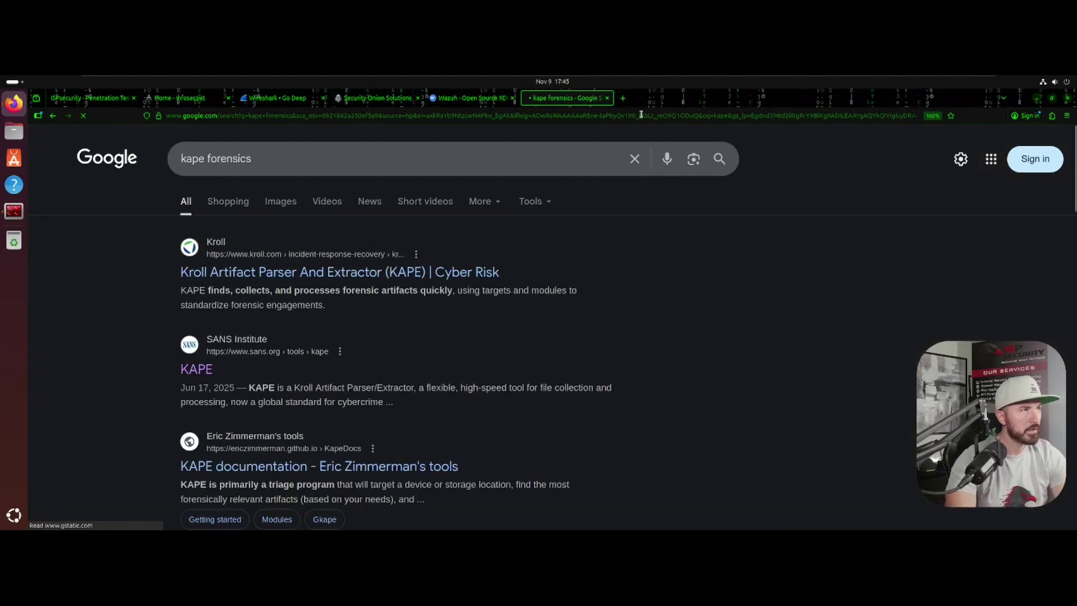
left_click(295, 277)
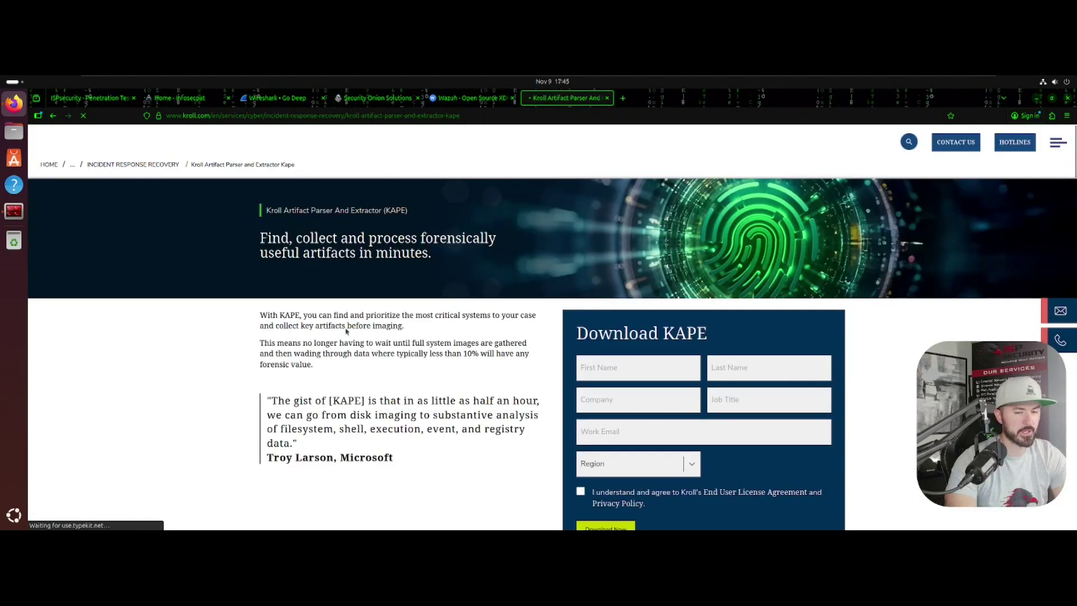
- Scroll down to the Download KAPE form and back, then zoom the page in
scroll(230, 320, "down", 2)
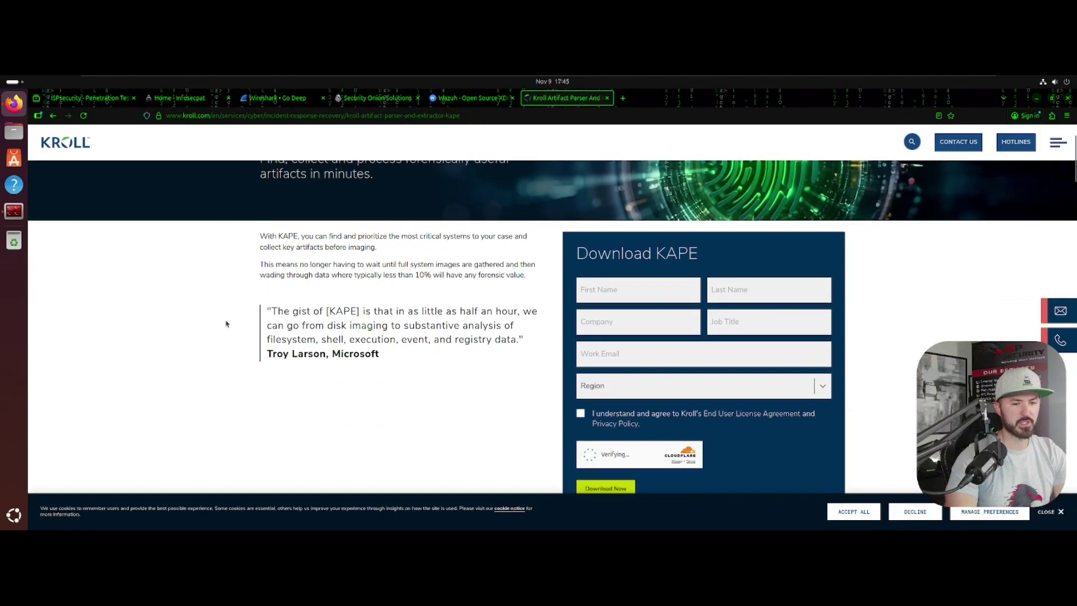
scroll(241, 338, "up", 3)
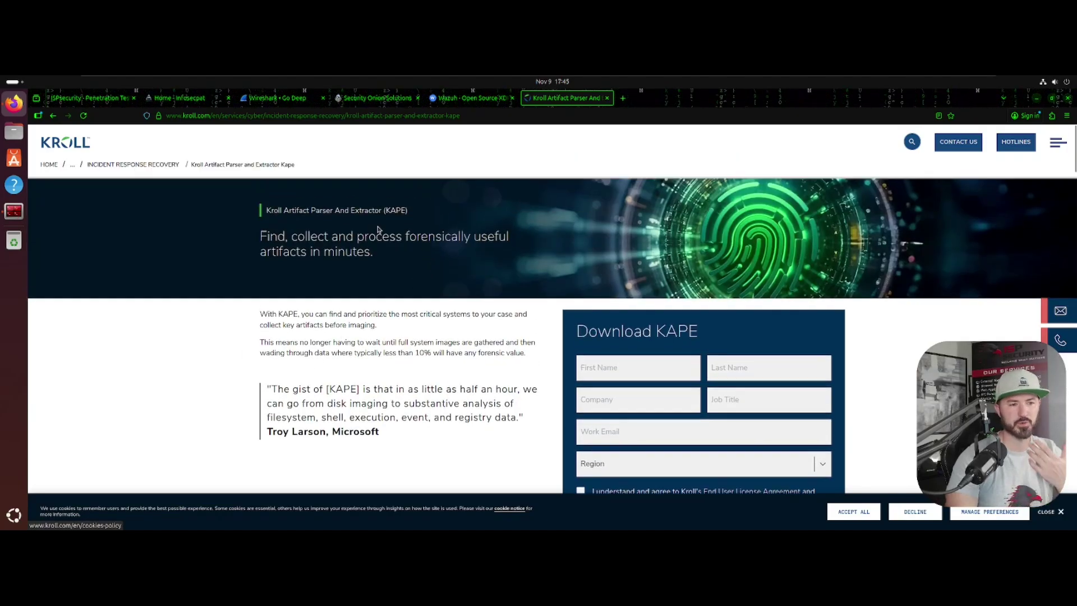
scroll(370, 276, "down", 4)
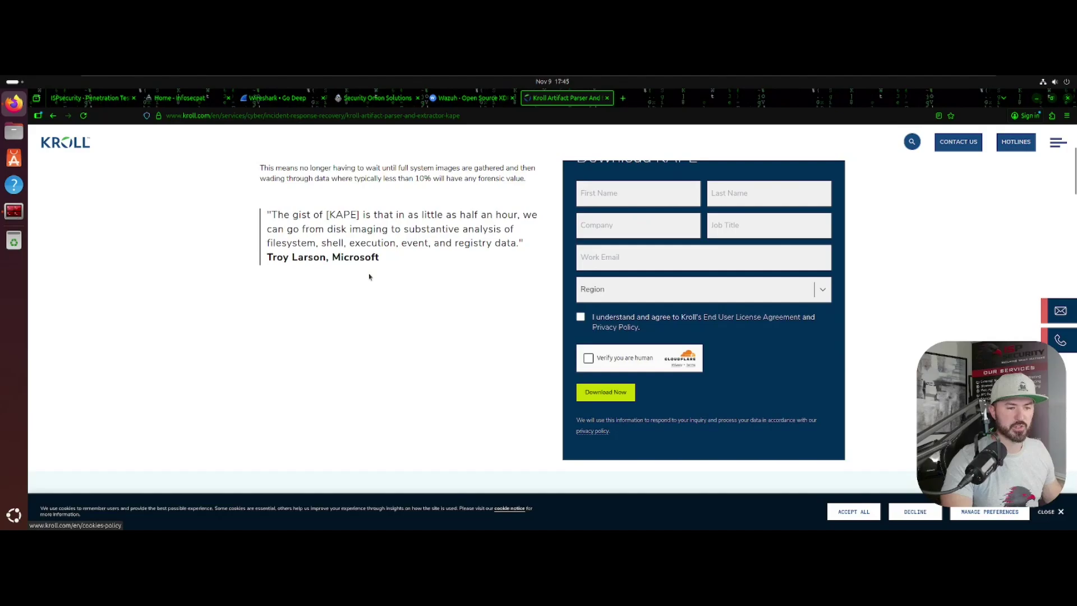
scroll(378, 295, "up", 4)
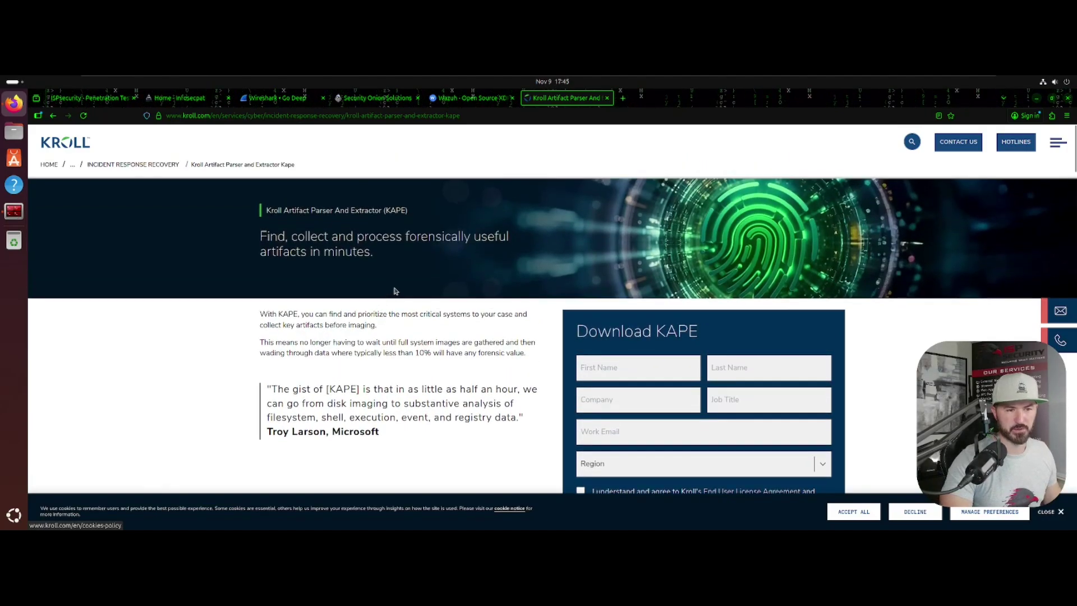
key("ctrl+plus")
key("ctrl+plus")
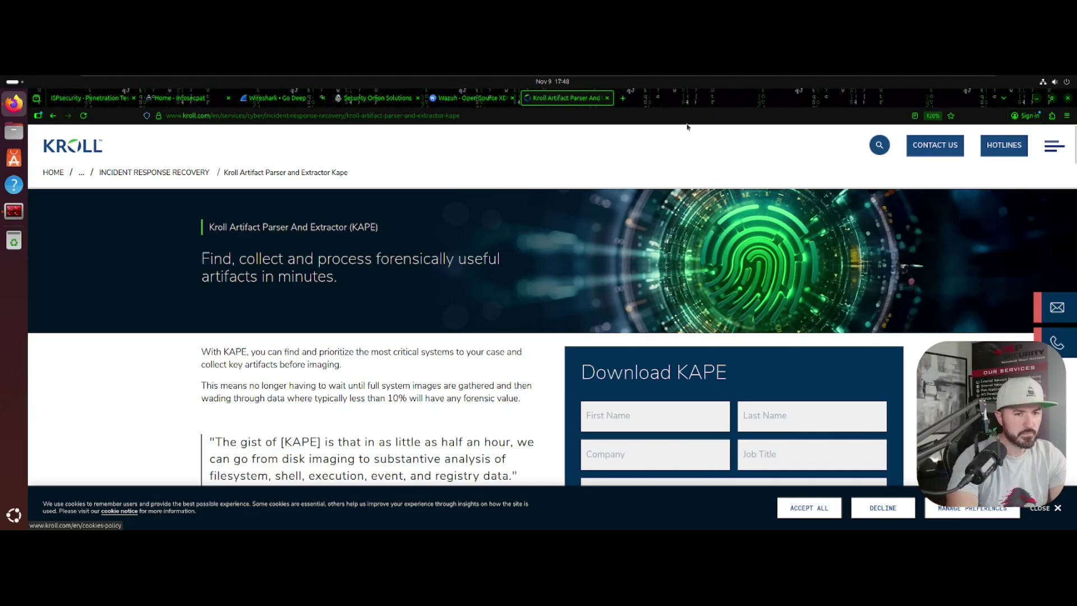
- In a new tab, Google 'mitre att&ck', open attack.mitre.org and zoom into the Enterprise matrix
left_click(623, 97)
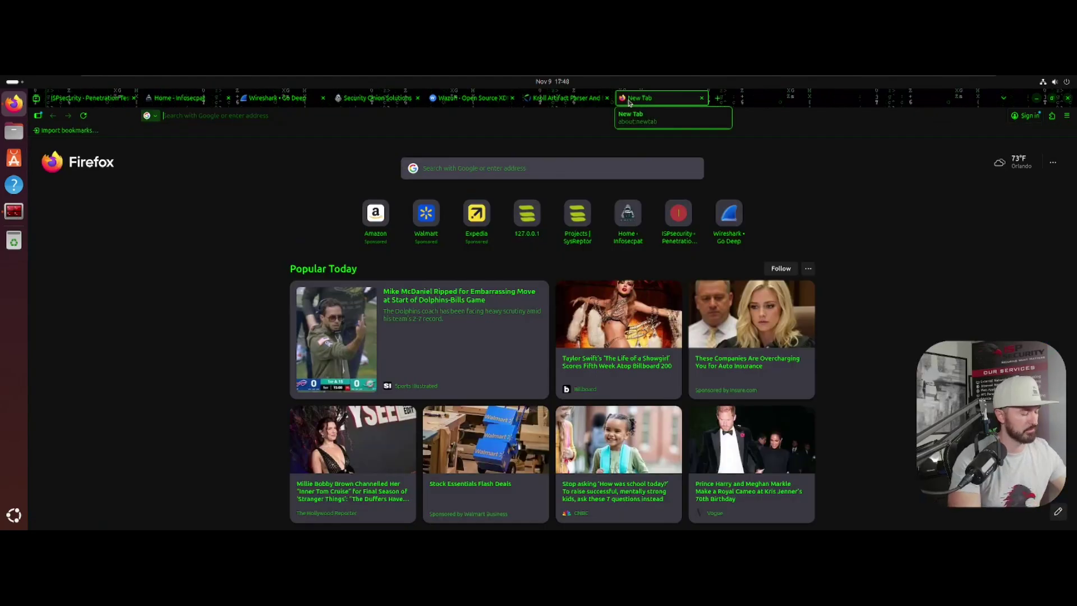
type("google.com")
key("Return")
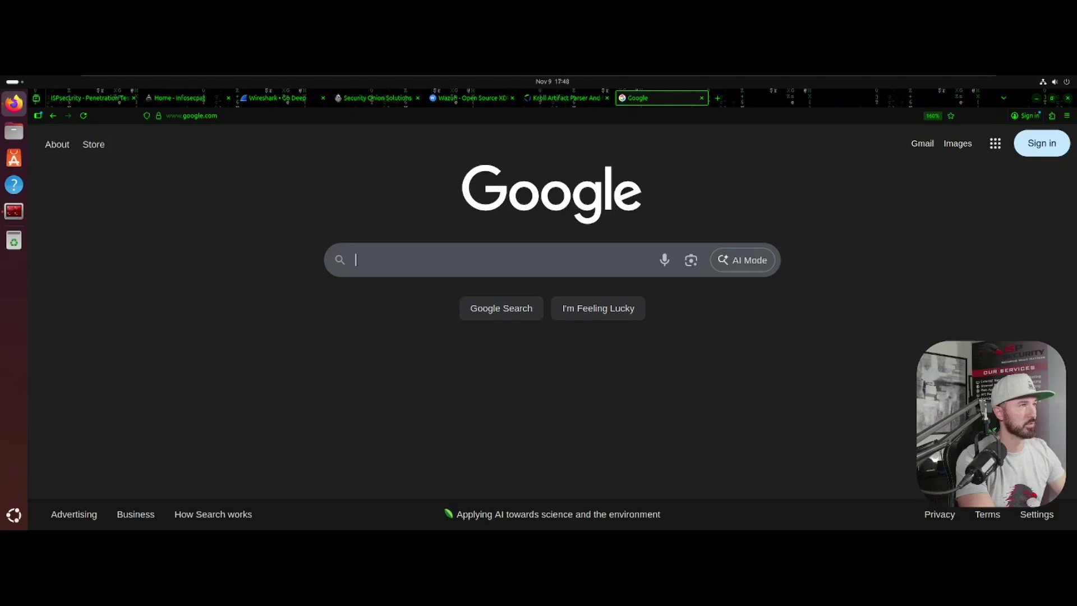
type("ai")
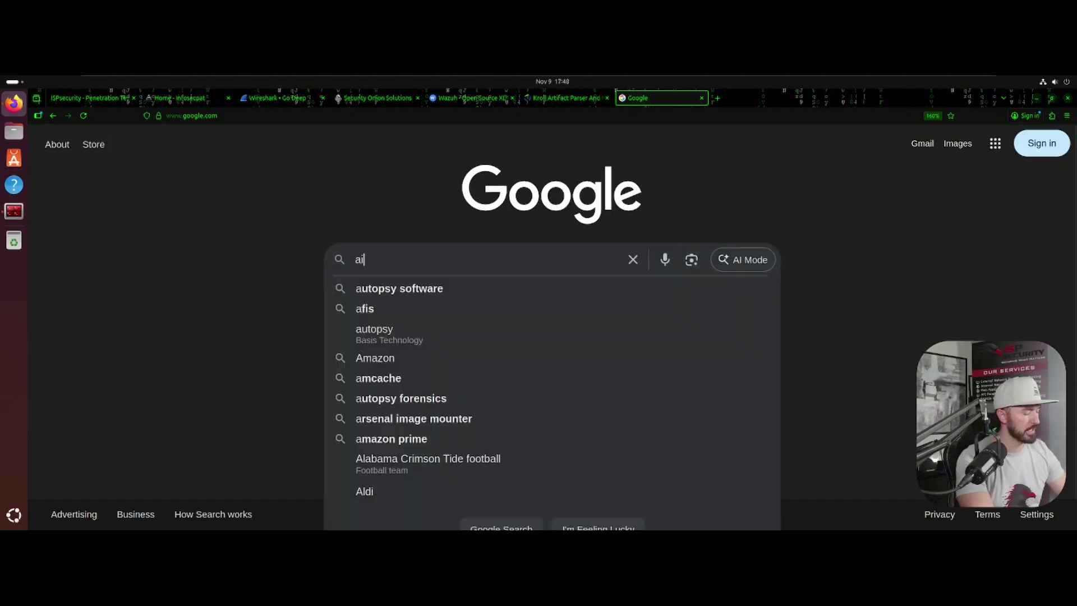
key("BackSpace")
key("BackSpace")
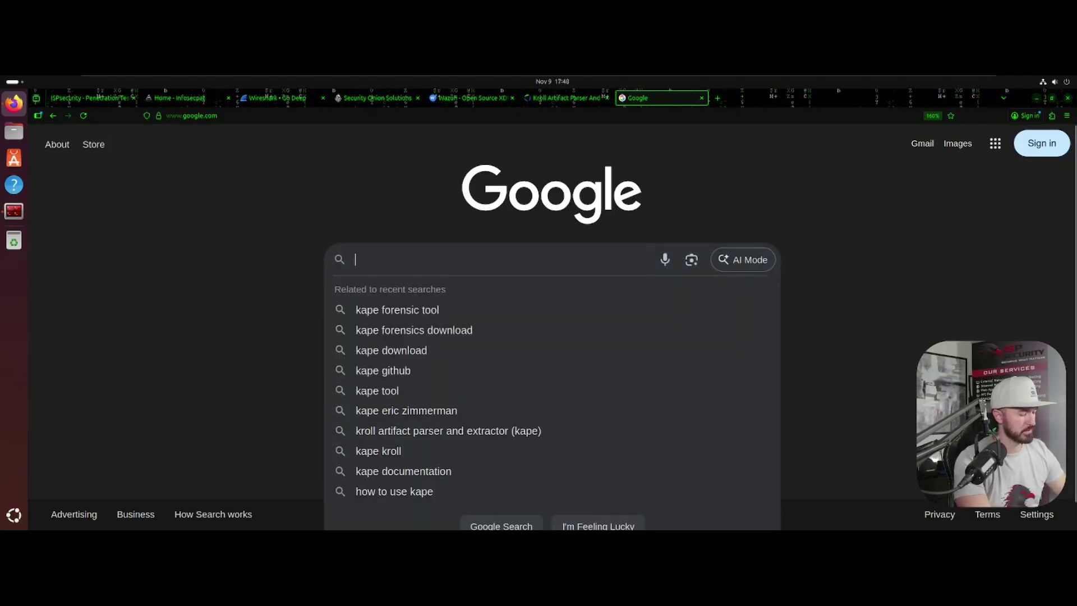
type("mit")
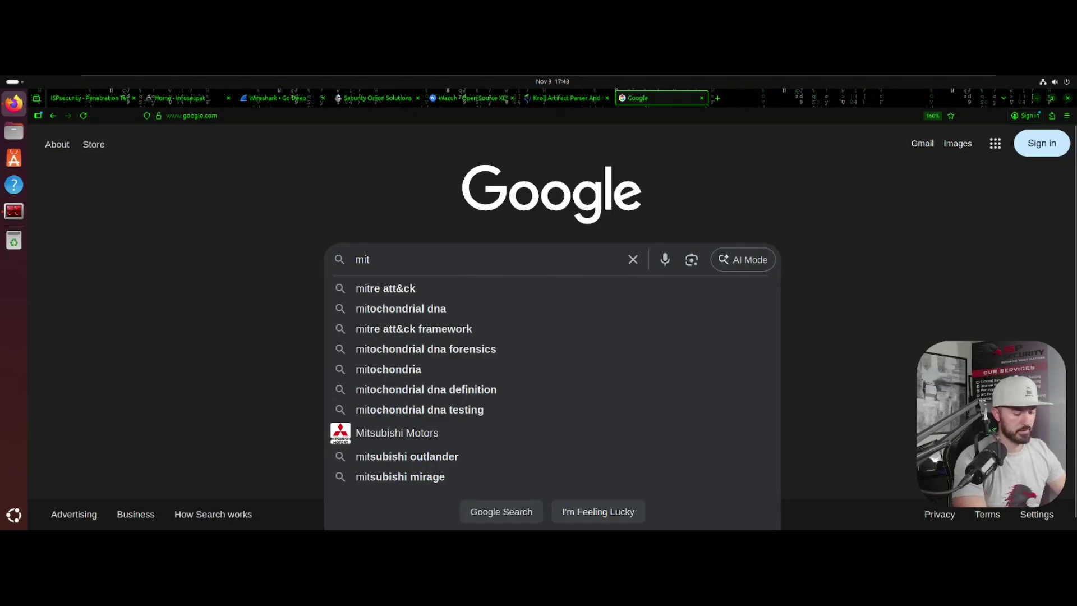
left_click(387, 288)
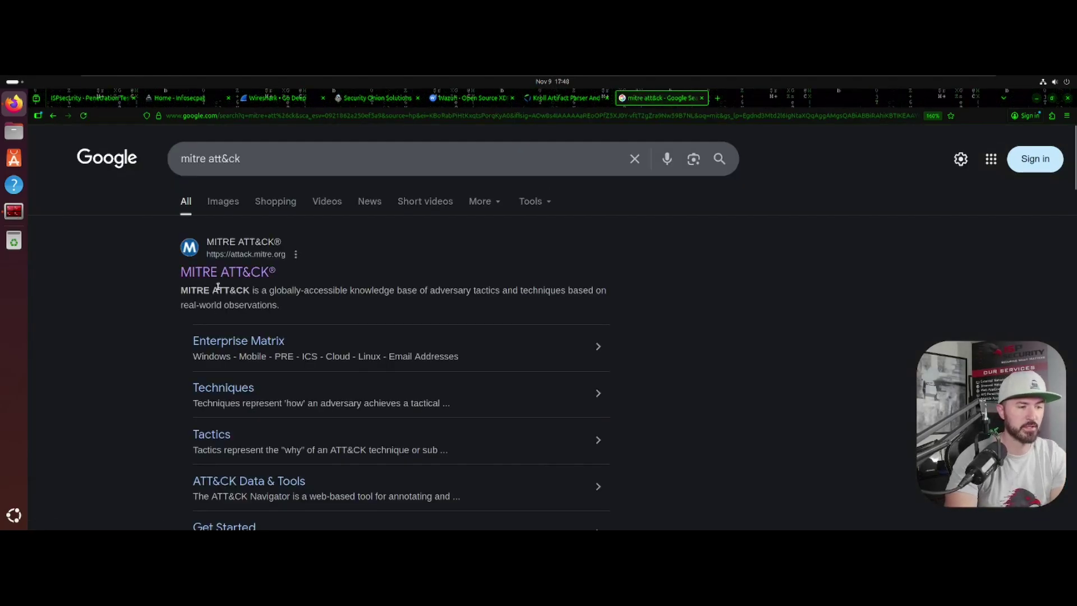
left_click(219, 274)
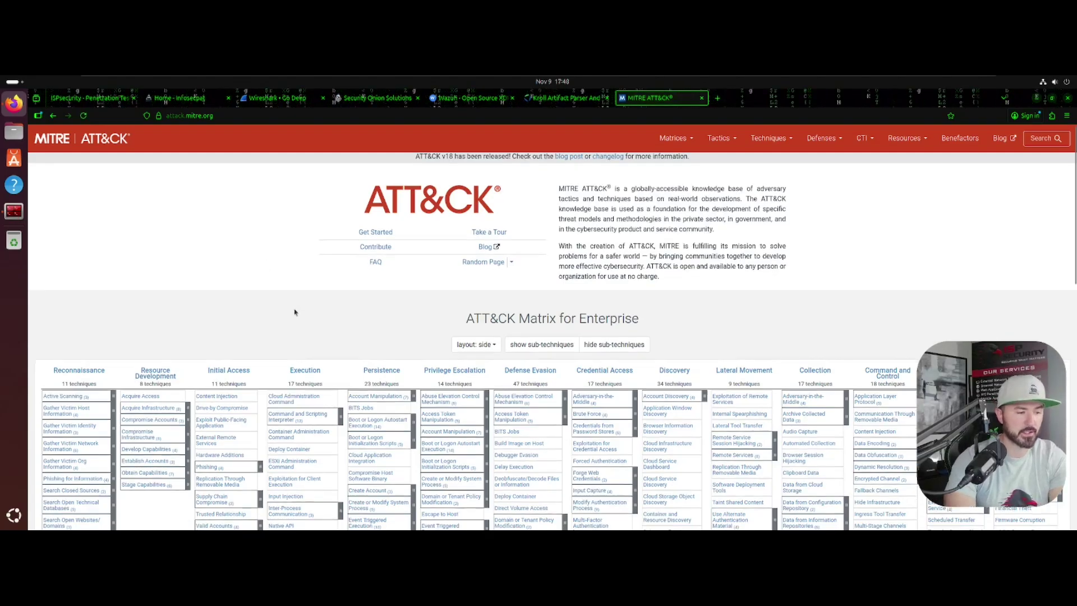
scroll(297, 291, "down", 3)
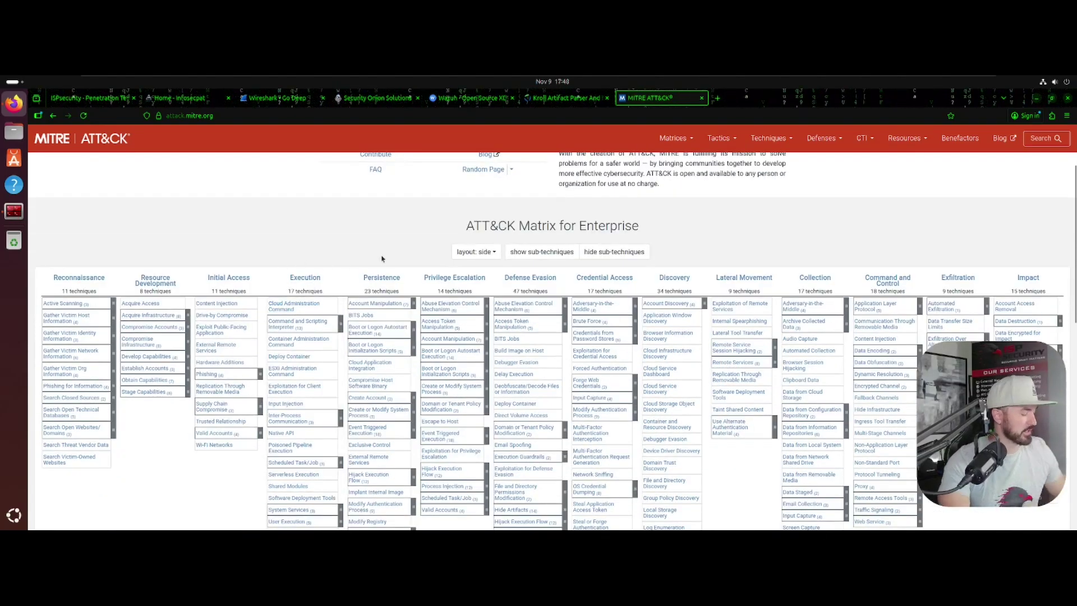
key("ctrl+plus")
key("ctrl+plus")
scroll(318, 298, "down", 3)
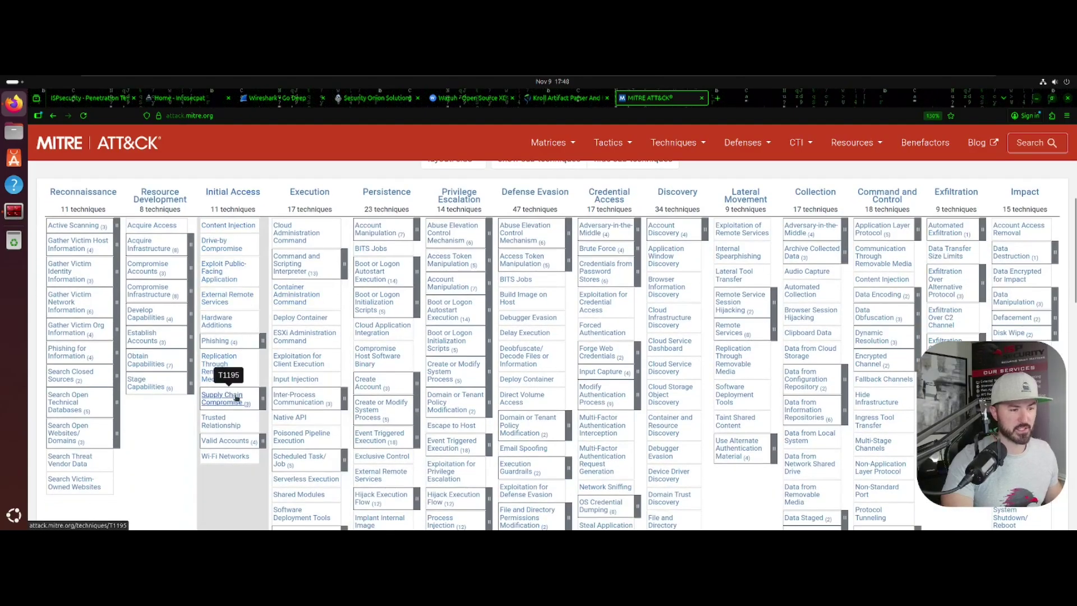
- Open the Phishing technique page in MITRE ATT&CK and scroll through it
left_click(220, 342)
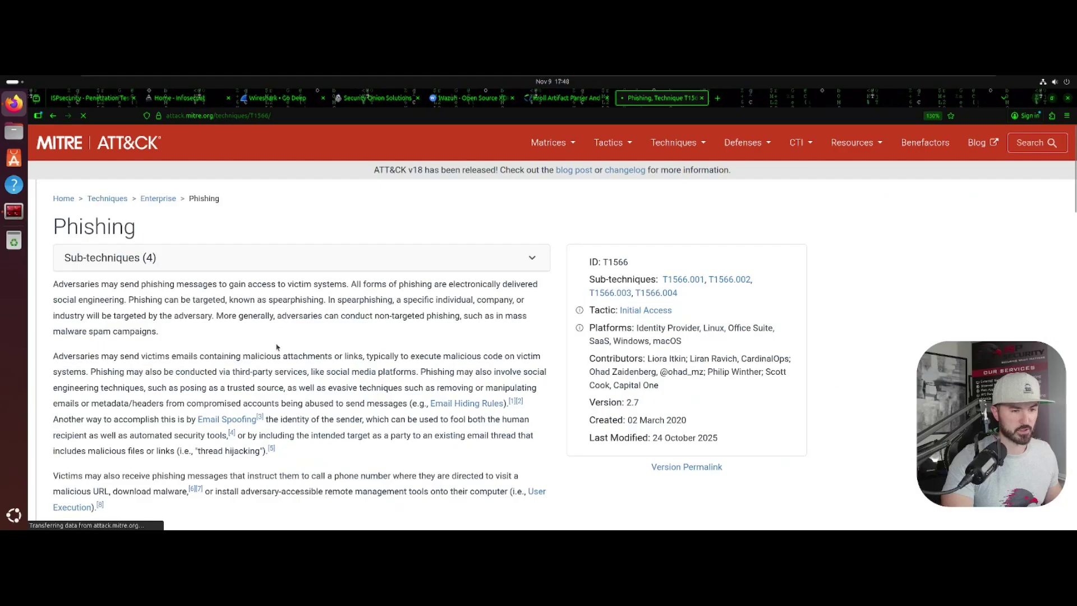
scroll(346, 342, "down", 3)
scroll(346, 343, "down", 3)
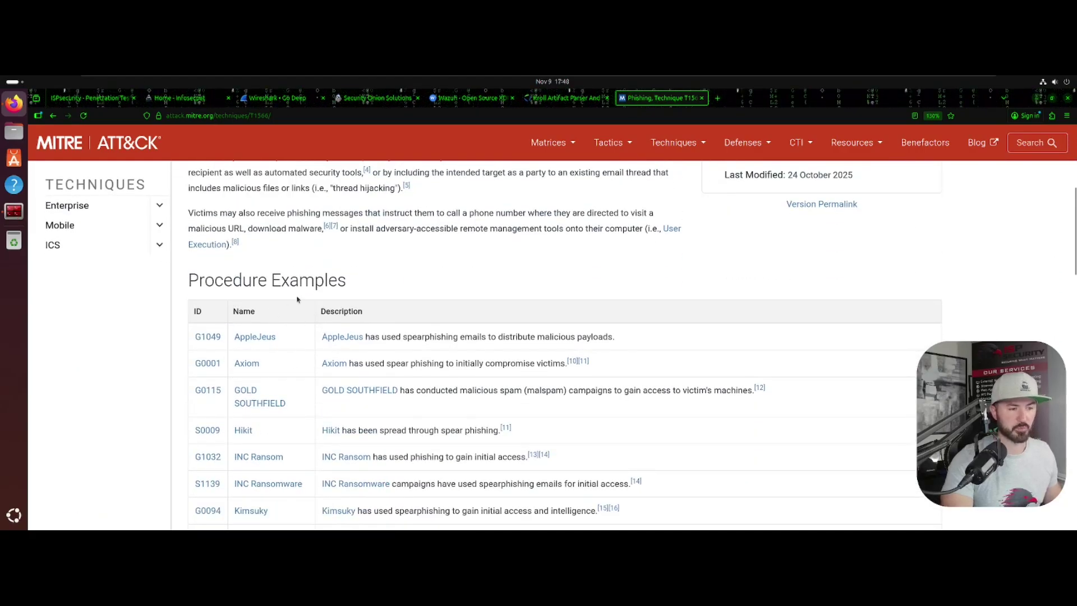
scroll(371, 311, "down", 1)
scroll(351, 296, "down", 3)
scroll(290, 399, "down", 4)
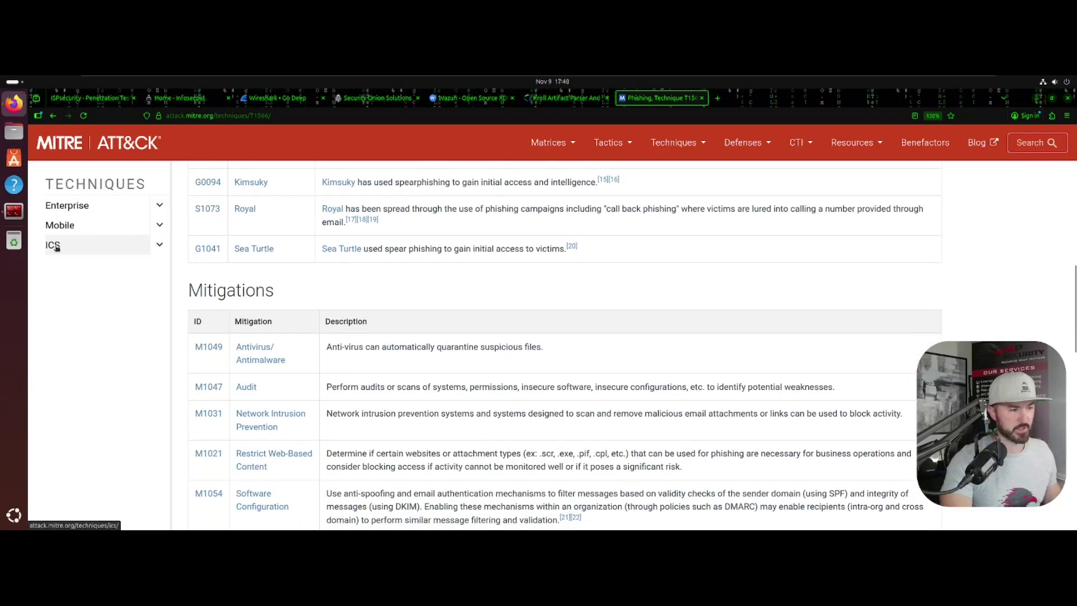
- Go to the Reconnaissance tactic page through the Enterprise tactics list in the sidebar
left_click(160, 207)
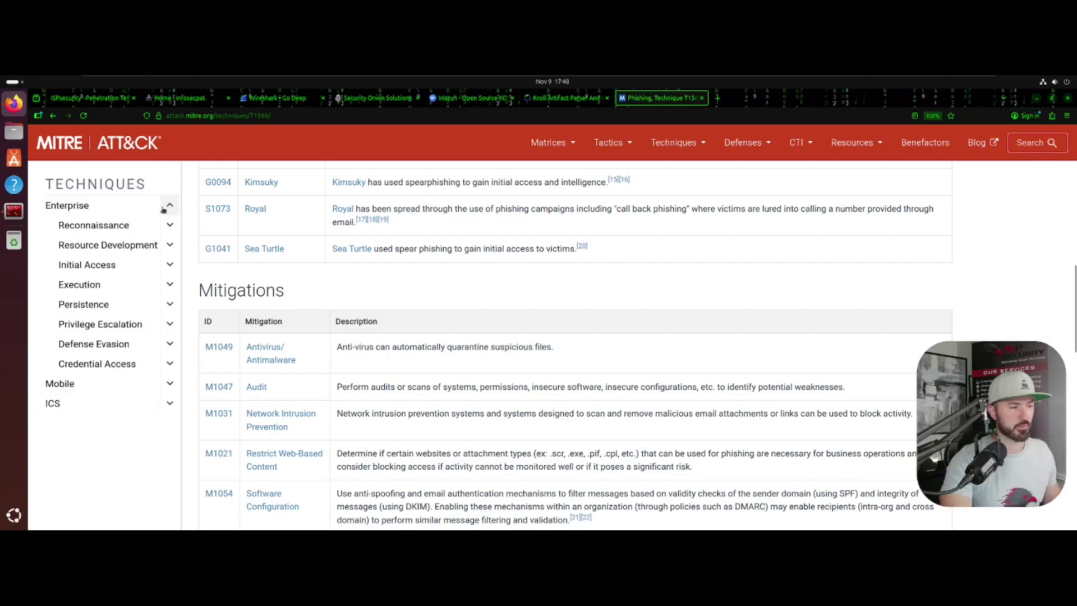
left_click(88, 224)
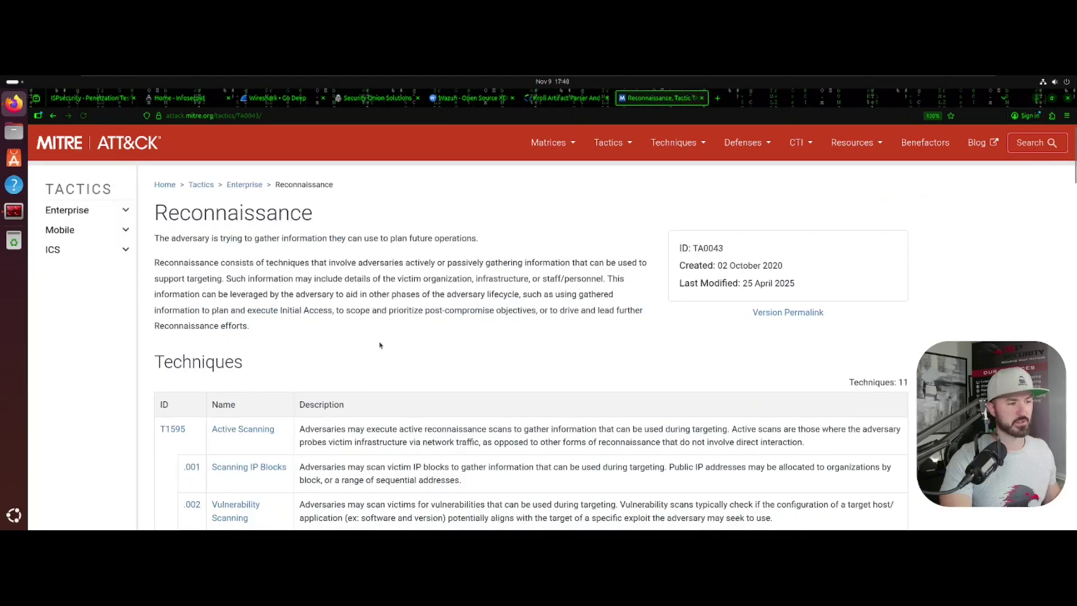
scroll(379, 336, "down", 2)
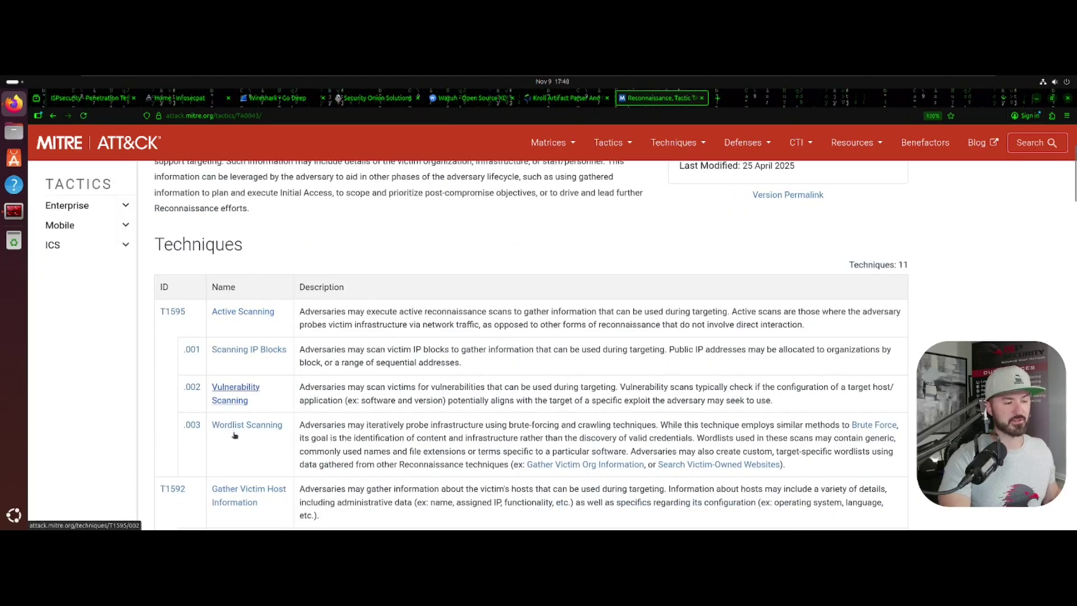
scroll(528, 389, "down", 3)
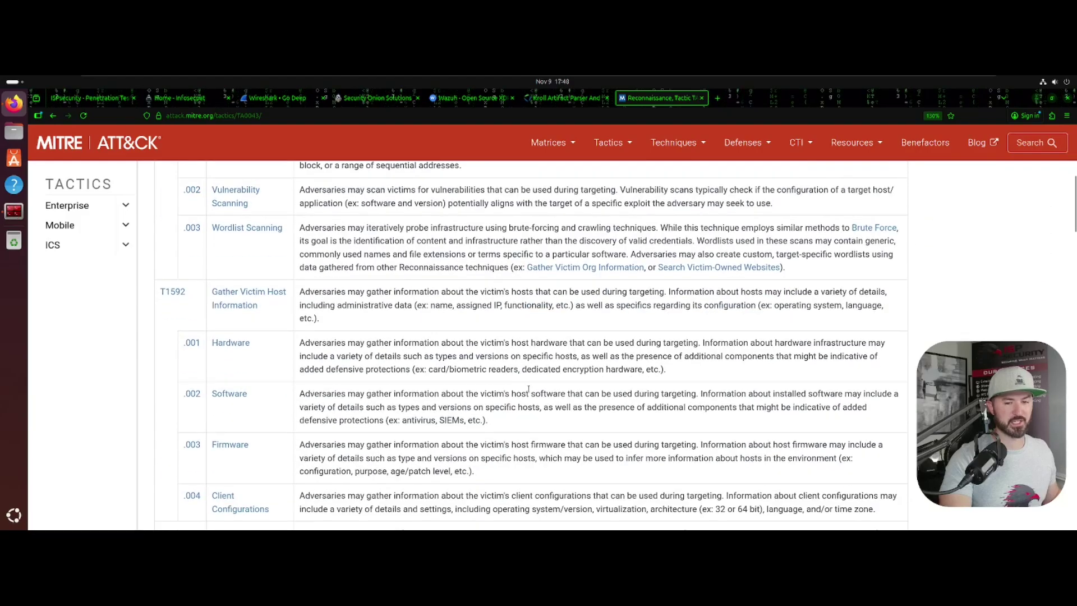
- Open the Active Scanning: Vulnerability Scanning sub-technique page (T1595.002) and read its details
left_click(244, 205)
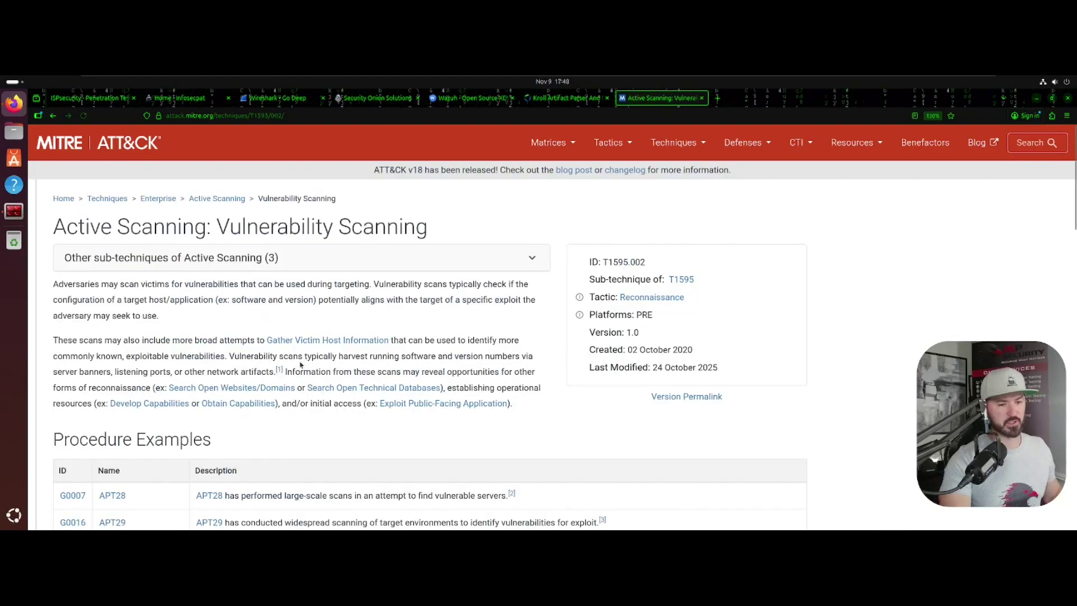
scroll(299, 364, "down", 3)
scroll(298, 363, "down", 2)
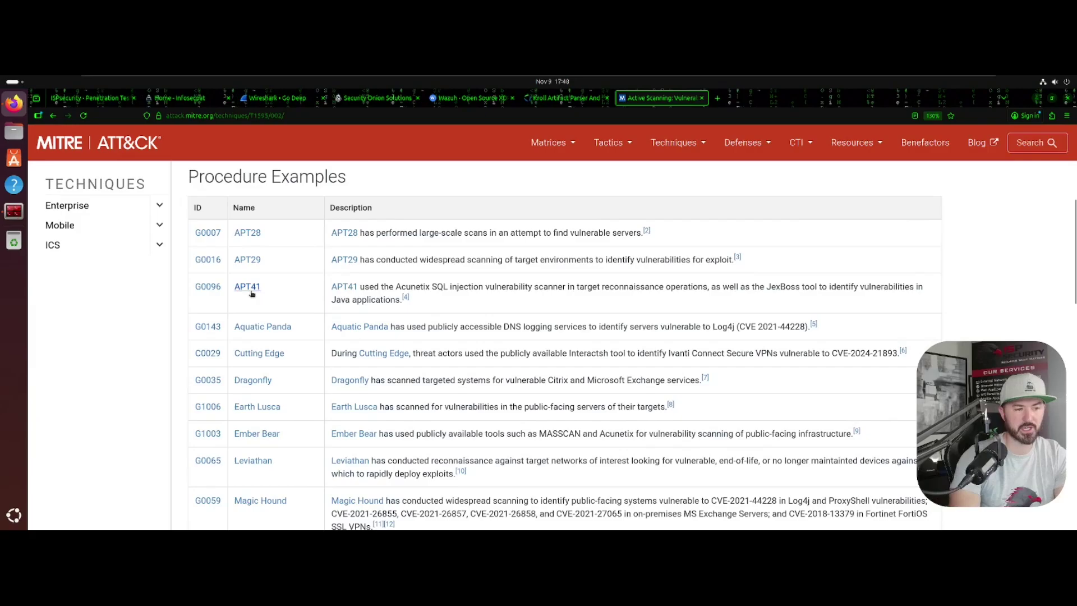
scroll(289, 284, "up", 4)
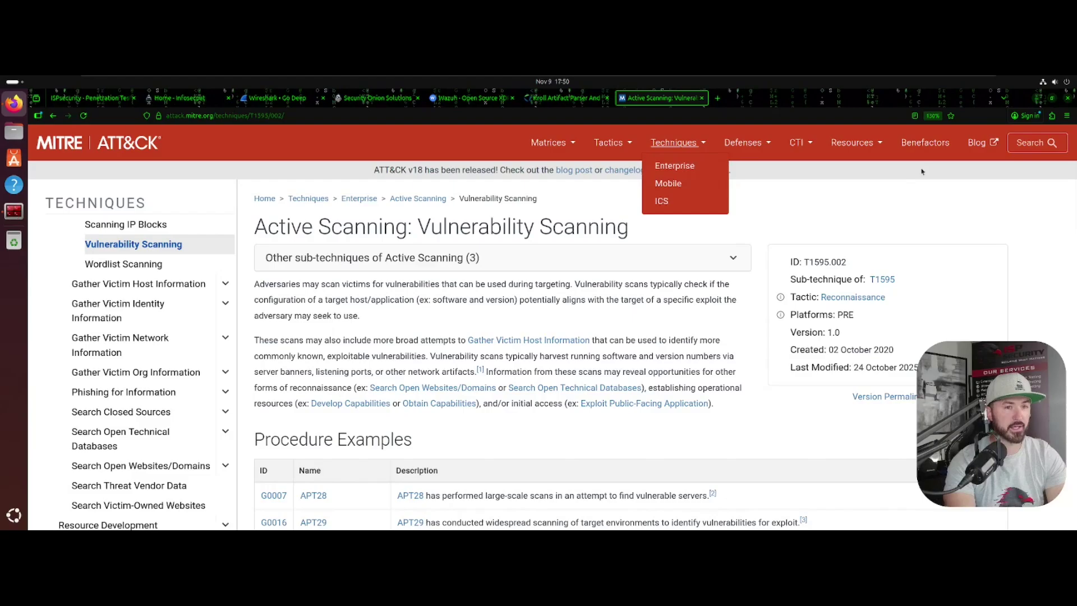
- In a new tab, search Google for 'blue team labs online' and open the site
left_click(718, 100)
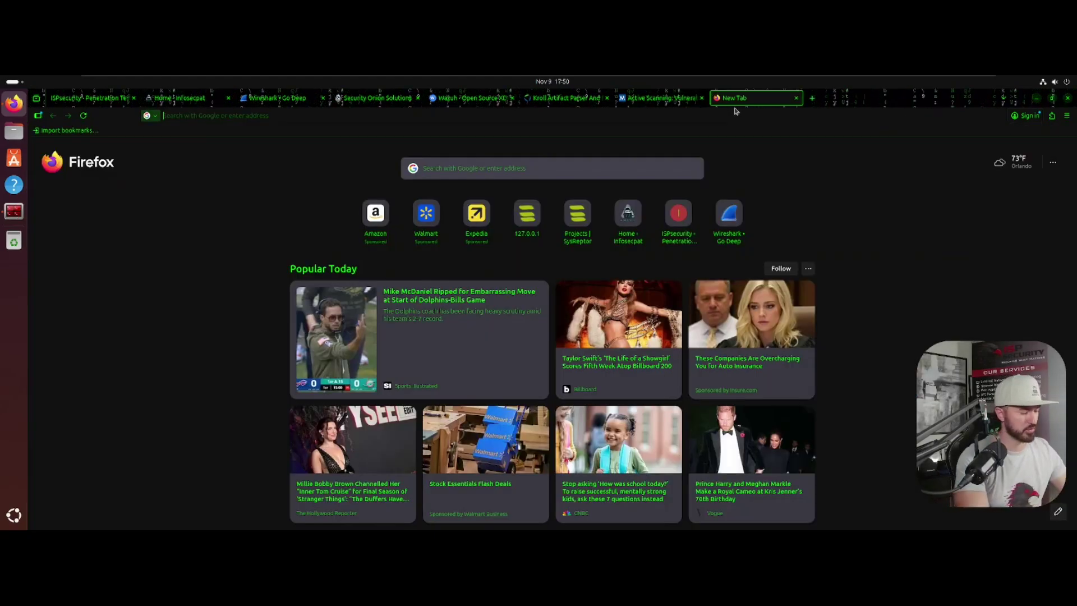
type("google.com")
key("Return")
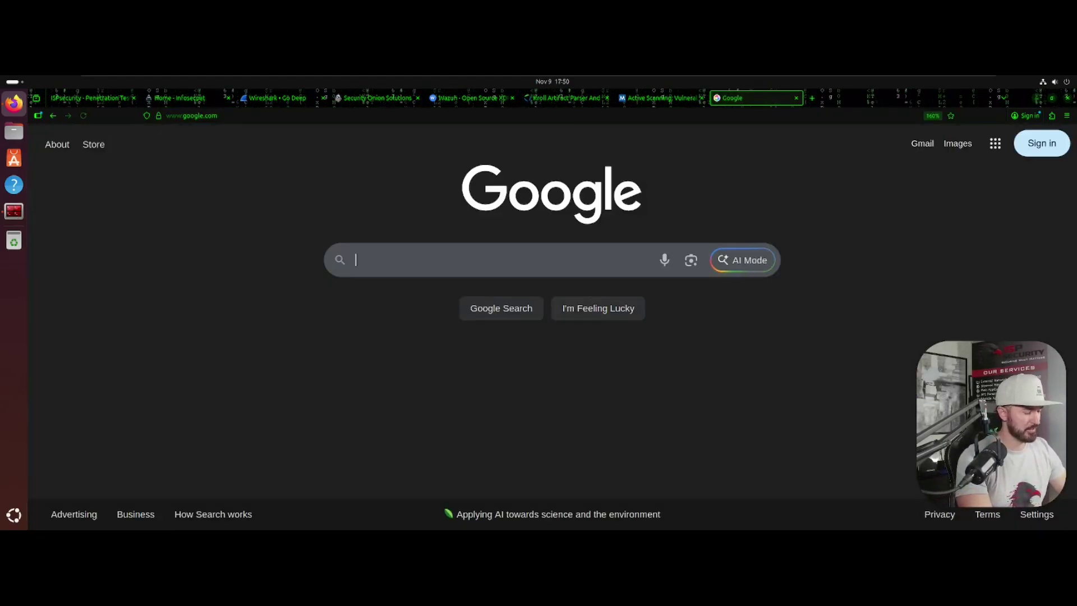
type("blue teram")
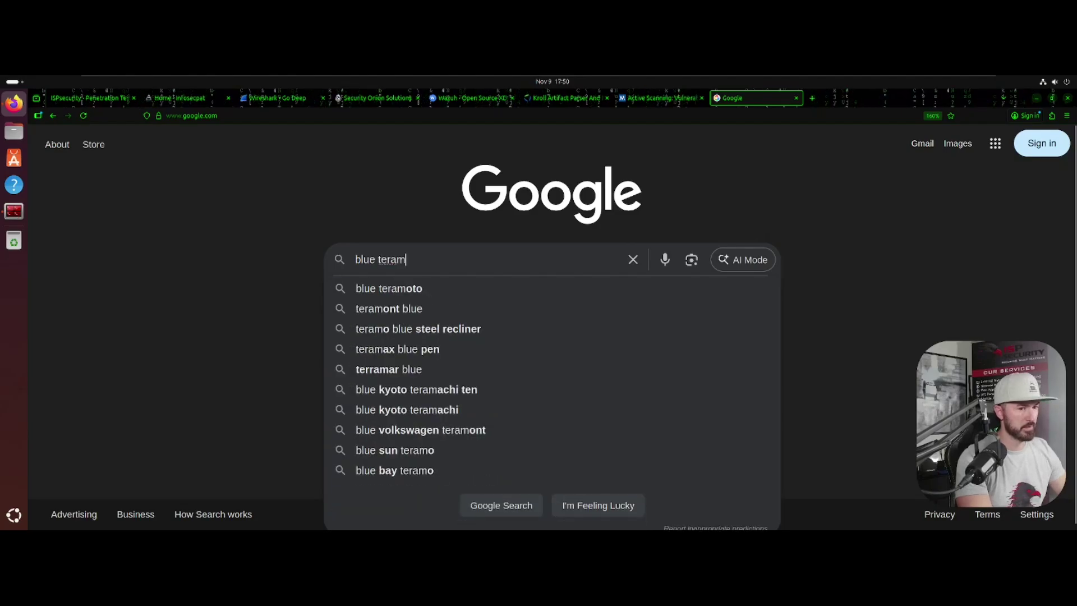
key("BackSpace")
key("BackSpace")
key("BackSpace")
key("BackSpace")
type("eam labs on")
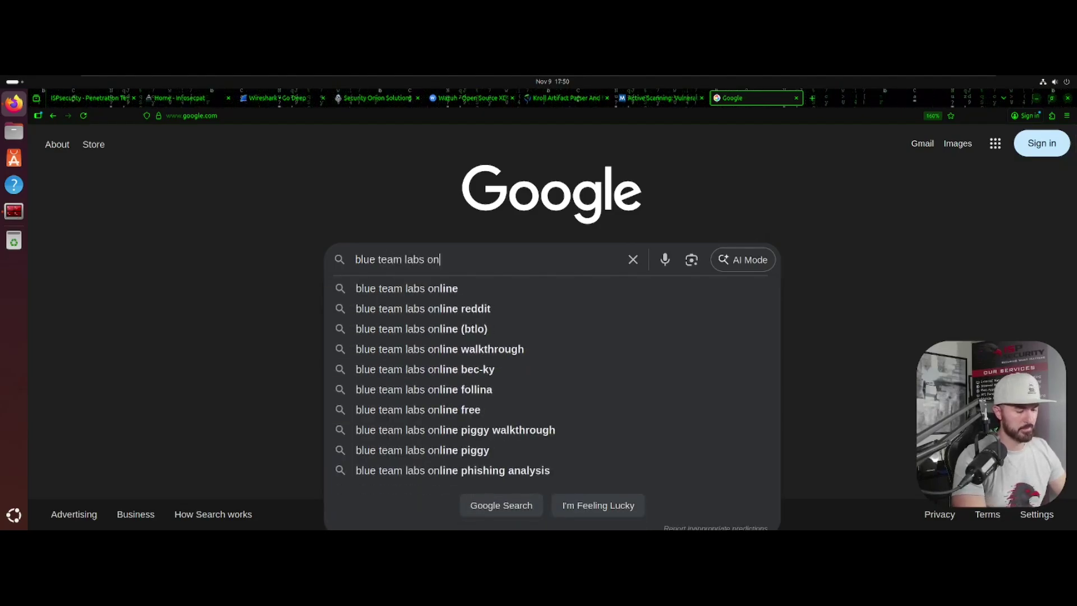
key("Down")
key("Return")
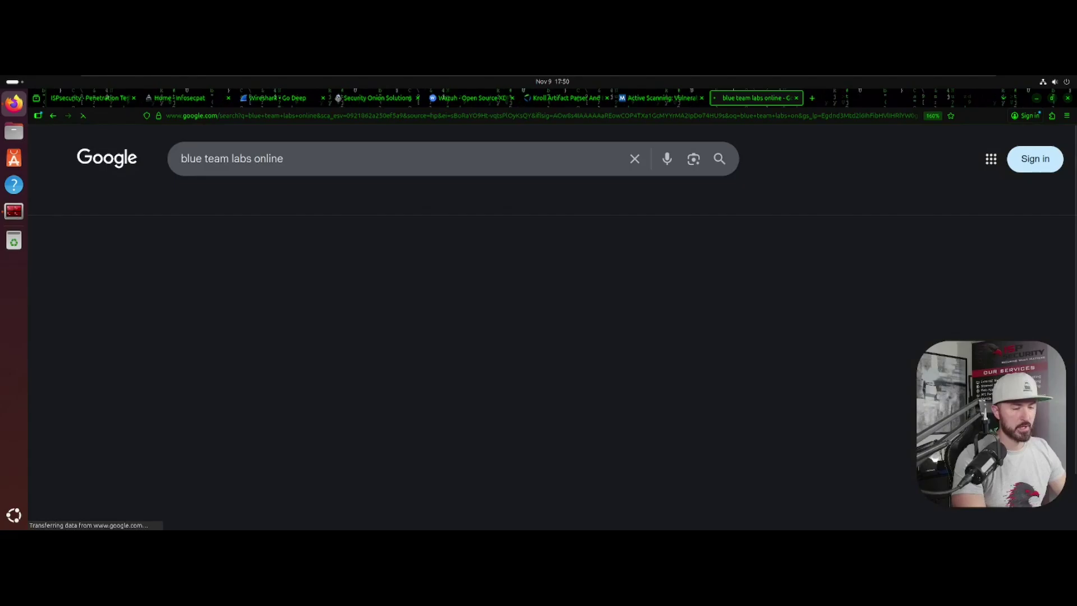
left_click(318, 272)
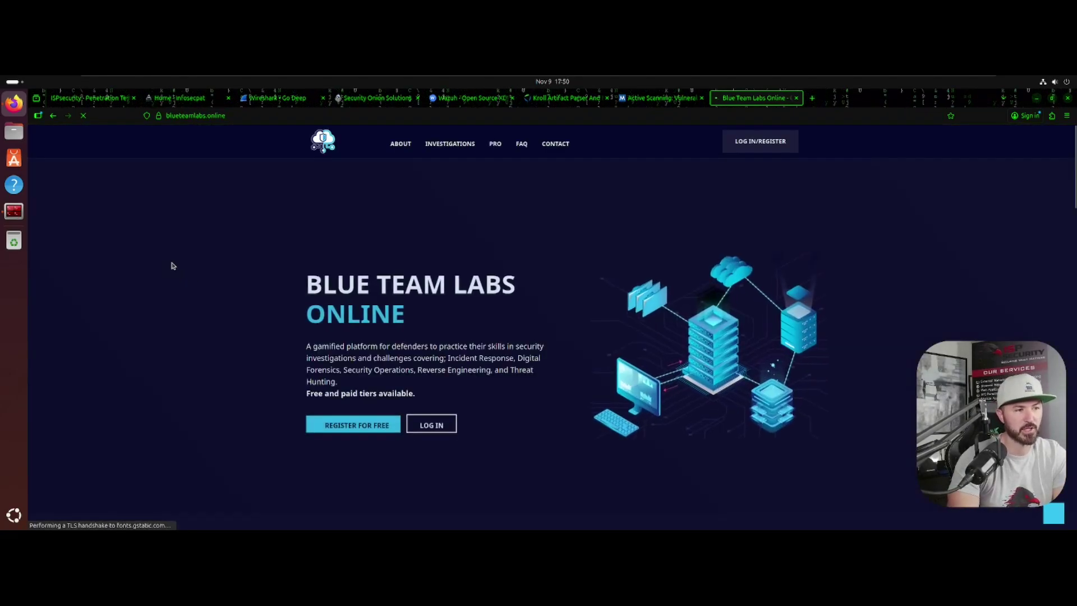
- View the Investigations and PRO pricing sections, then follow LEARN MORE to the Sign In page
left_click(434, 147)
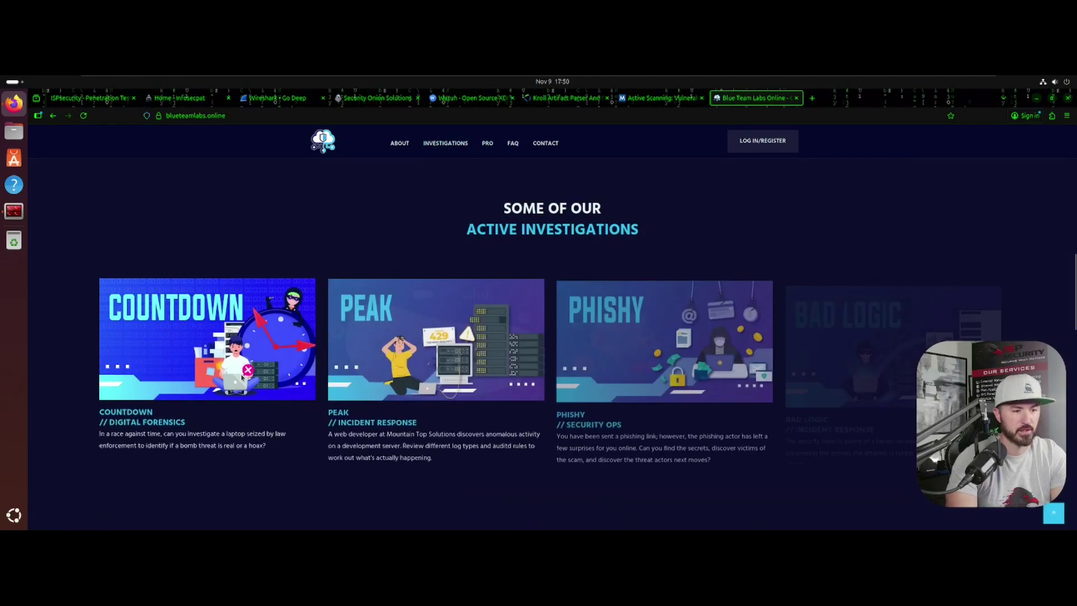
left_click(485, 144)
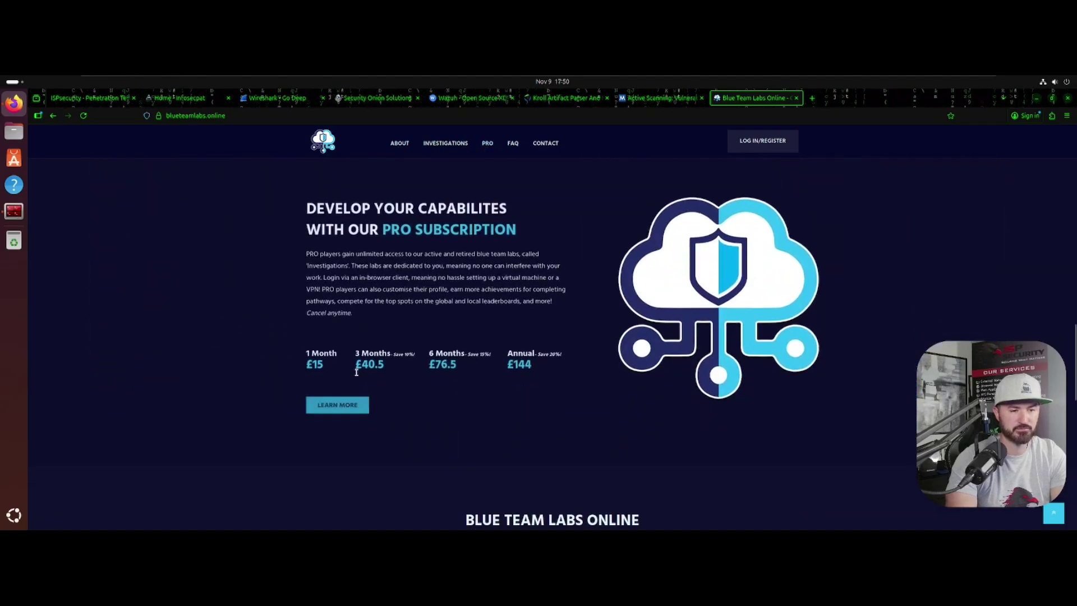
left_click(337, 405)
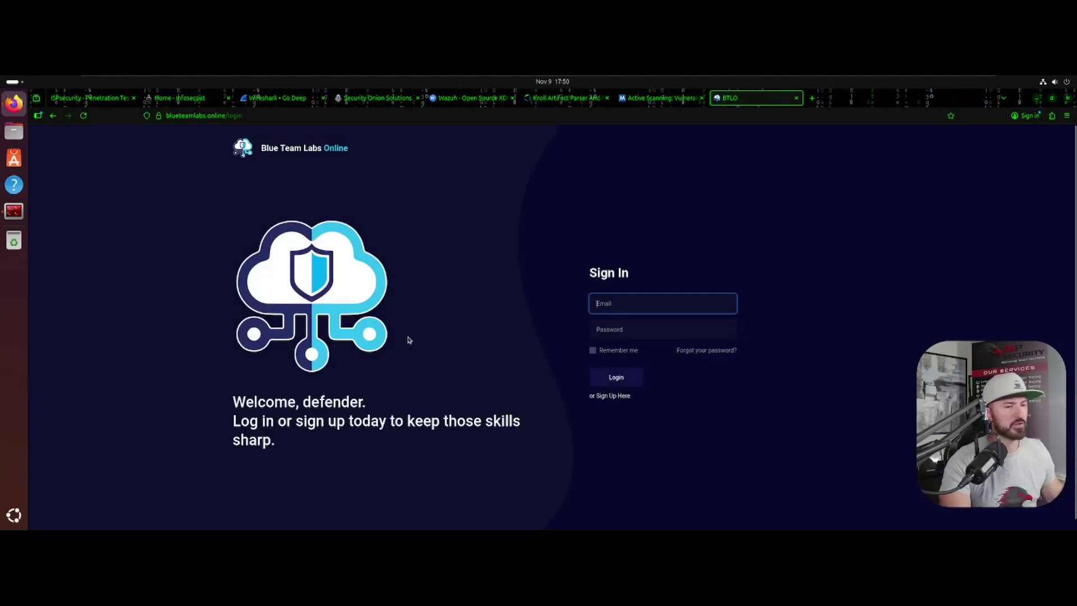
- Search Google for 'cyberdefenders' and open the CyberDefenders home page
left_click(218, 117)
type("google.com")
key("Return")
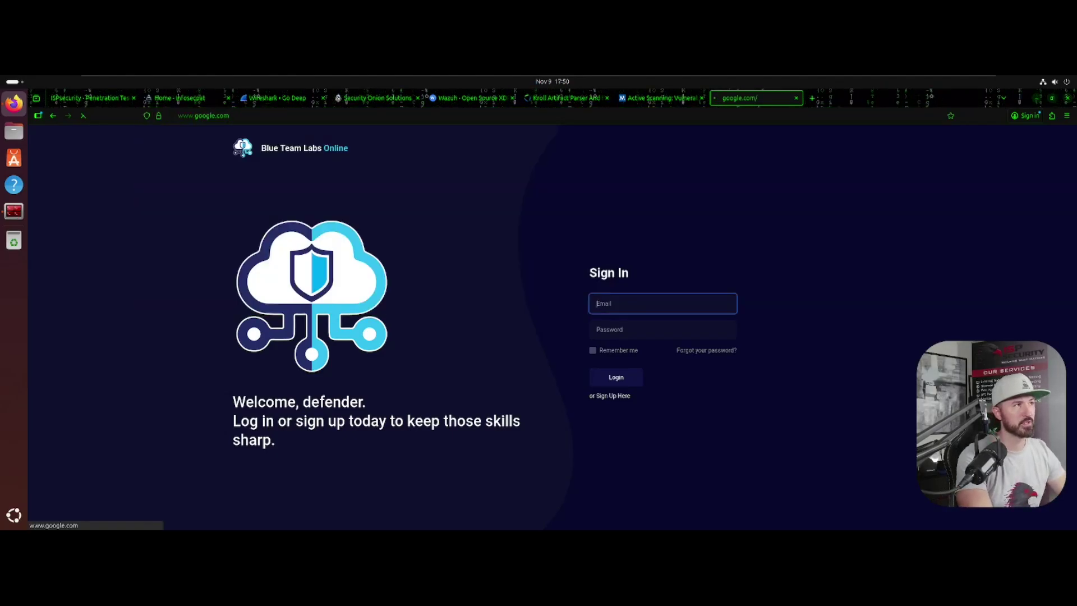
type("cyberdefenders")
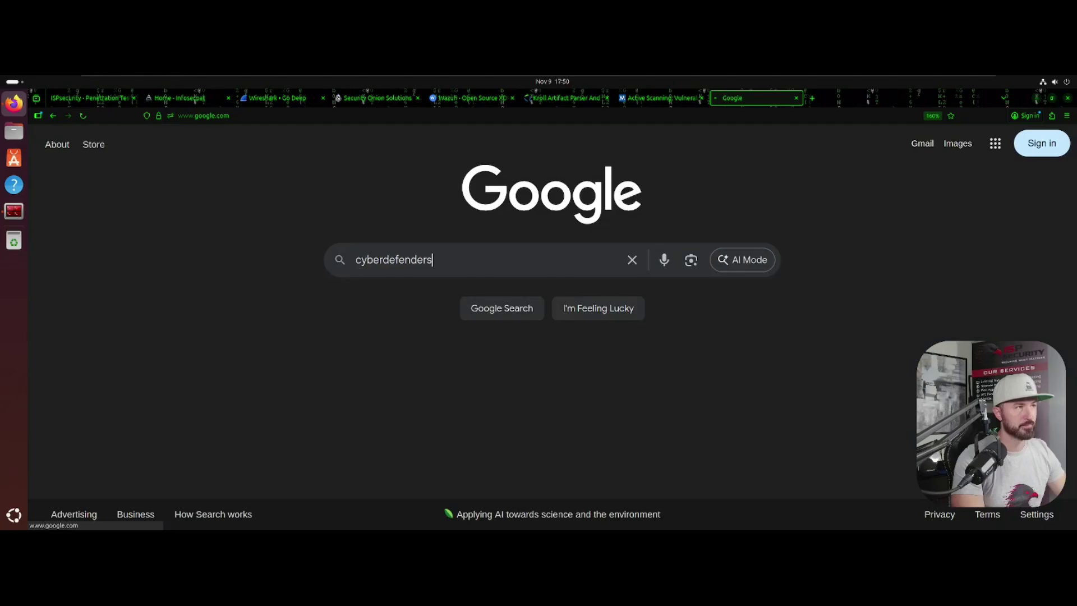
key("Return")
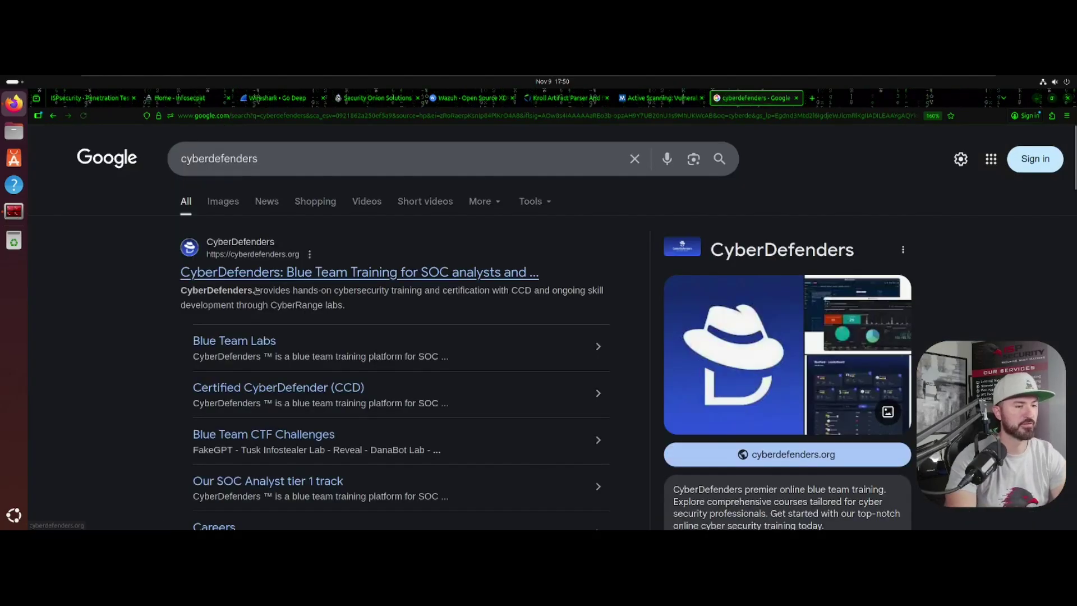
left_click(424, 276)
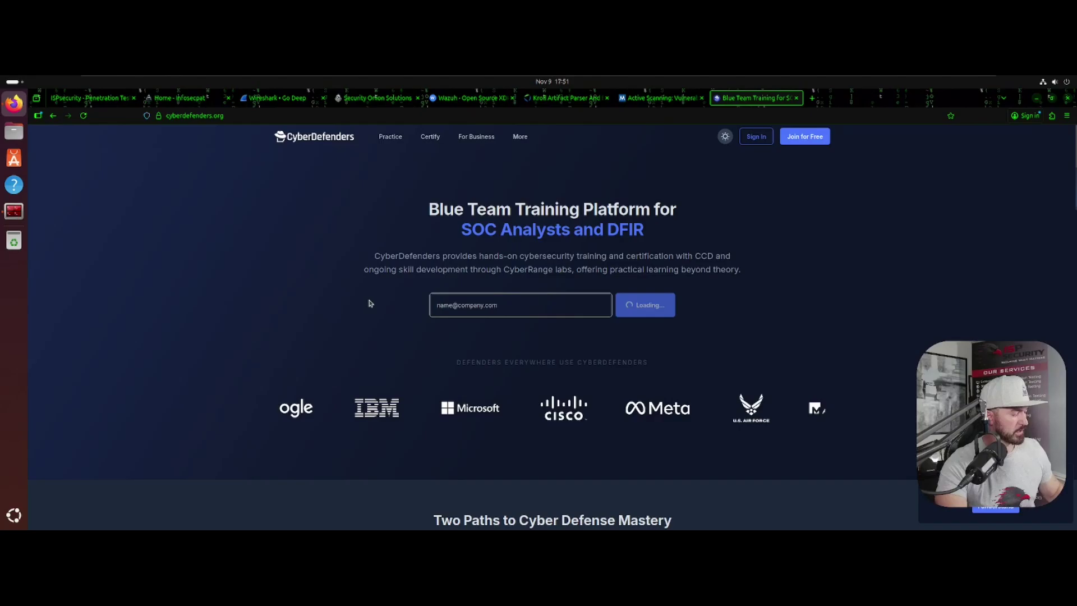
- Zoom in and open the Practice section's Blue Team Labs page
key("ctrl+plus")
key("ctrl+plus")
key("ctrl+plus")
key("ctrl+plus")
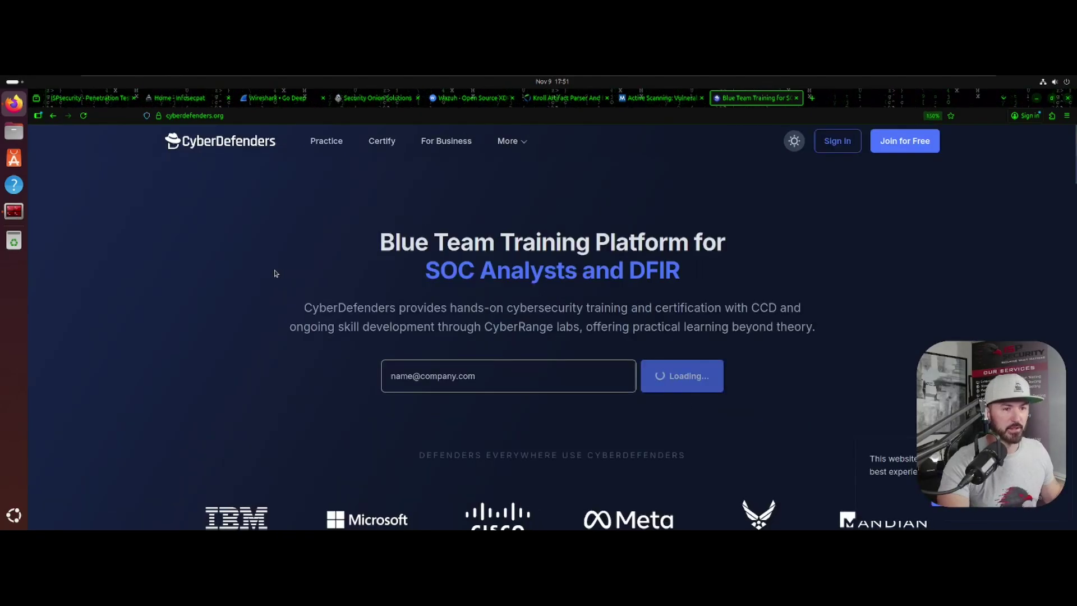
left_click(297, 143)
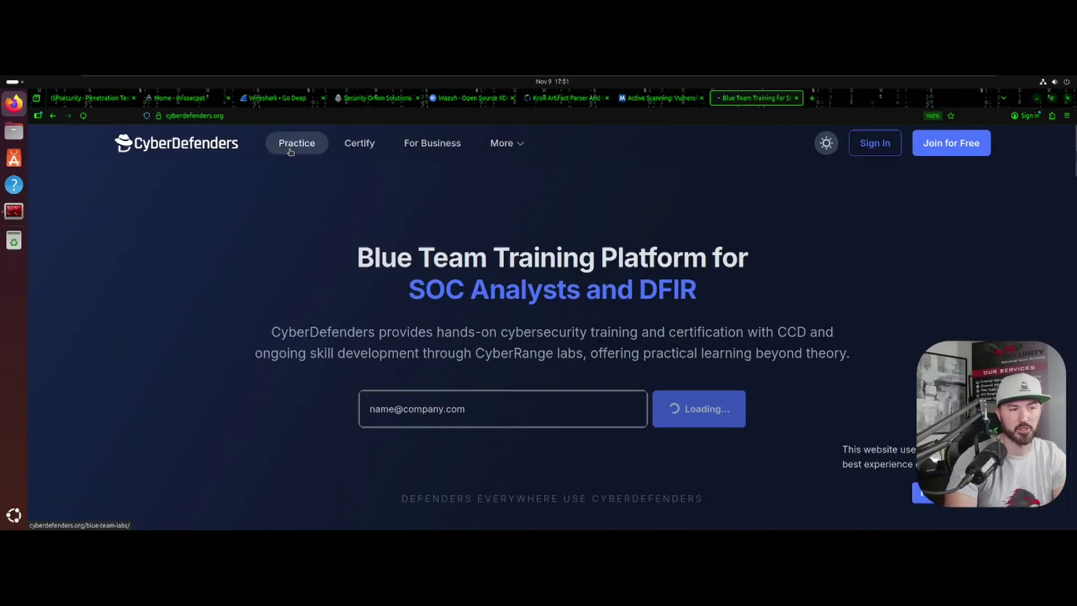
scroll(404, 247, "down", 2)
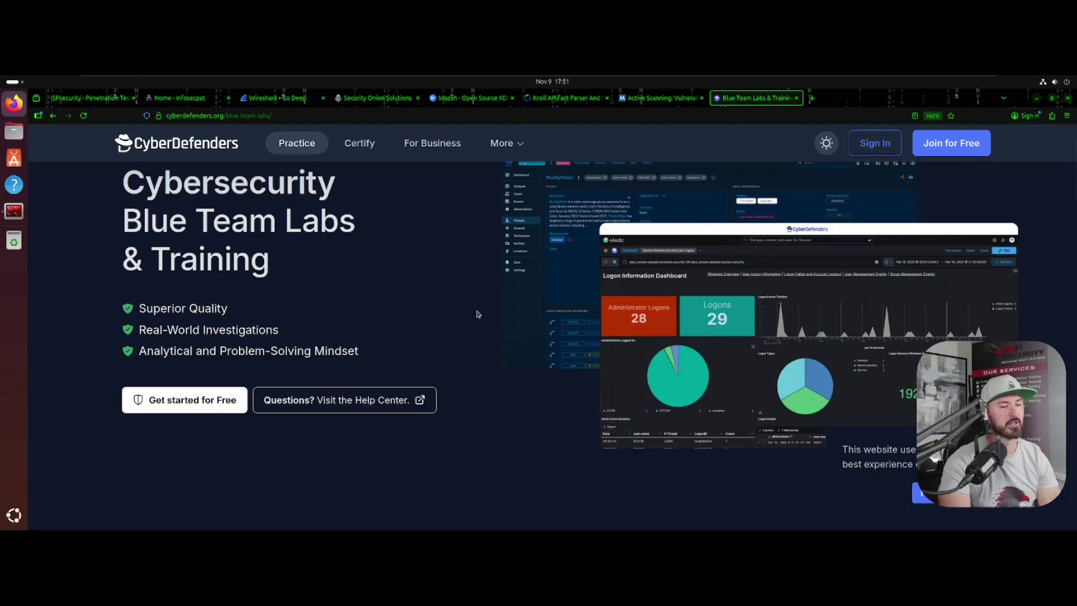
- Search Google for 'blue team level 1' and open the certification result
left_click(300, 115)
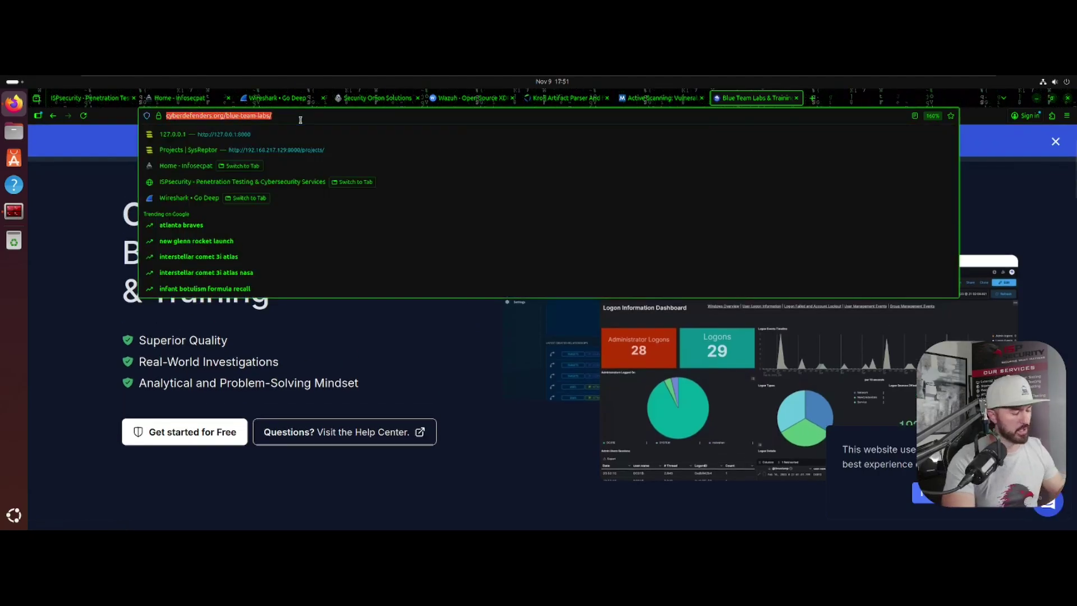
type("google.com")
key("Return")
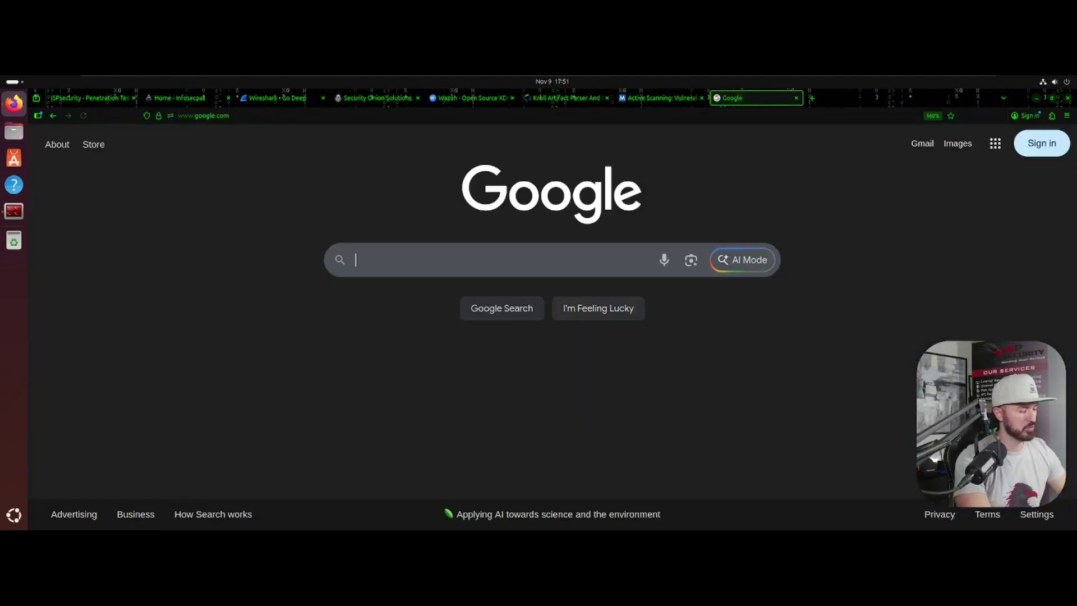
type("blear")
key("BackSpace")
key("BackSpace")
key("BackSpace")
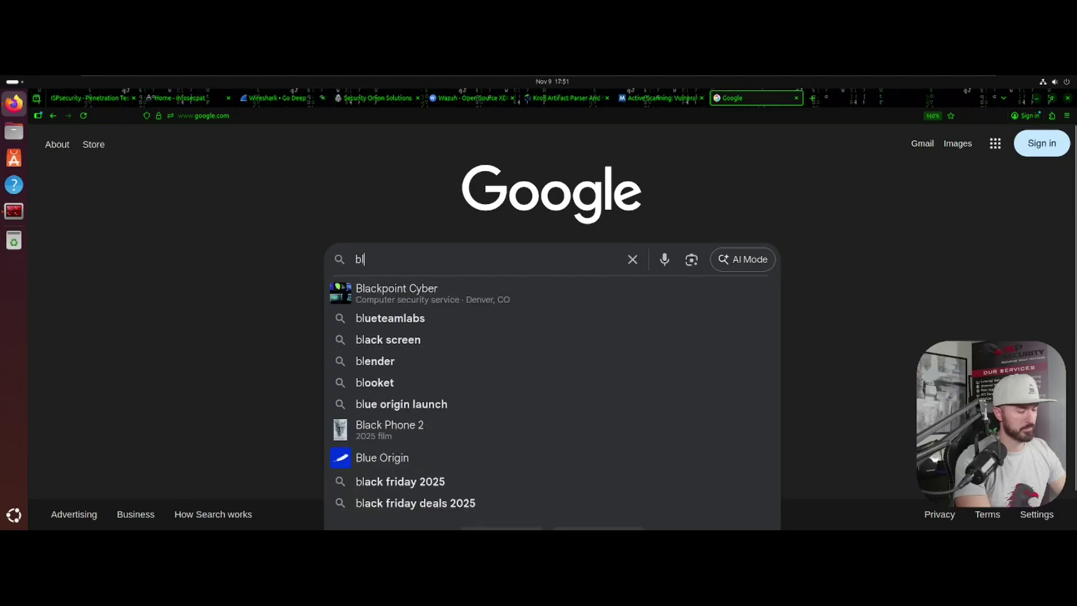
type("ue team level 1")
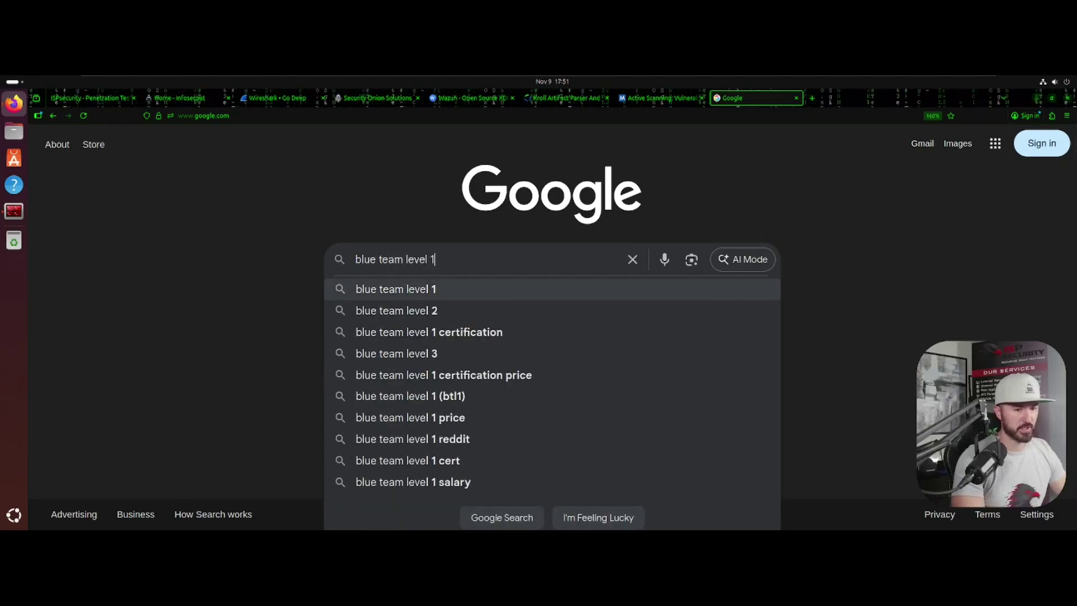
key("Return")
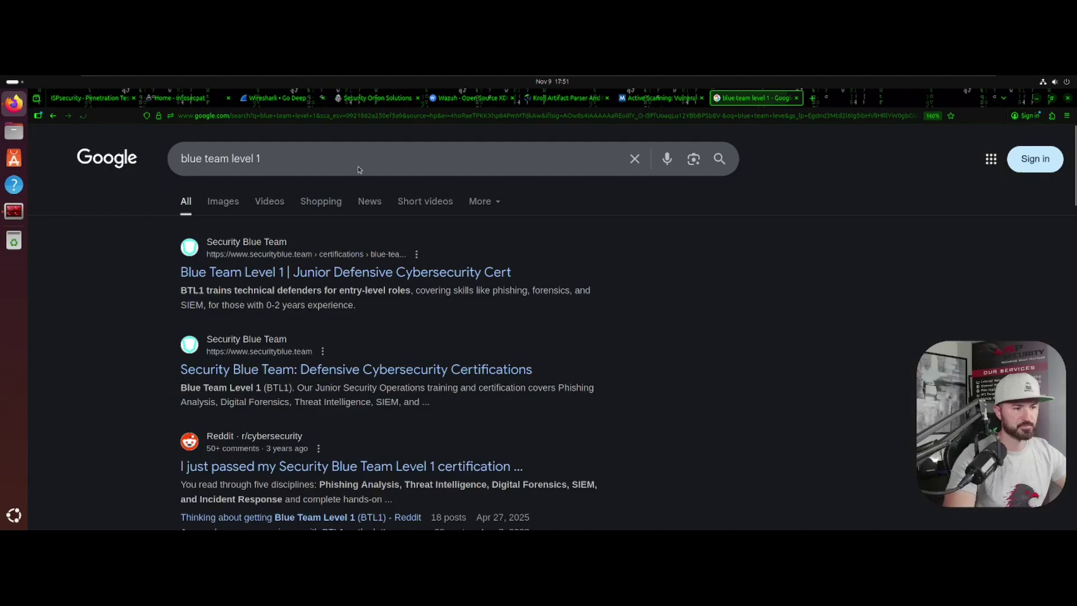
left_click(295, 279)
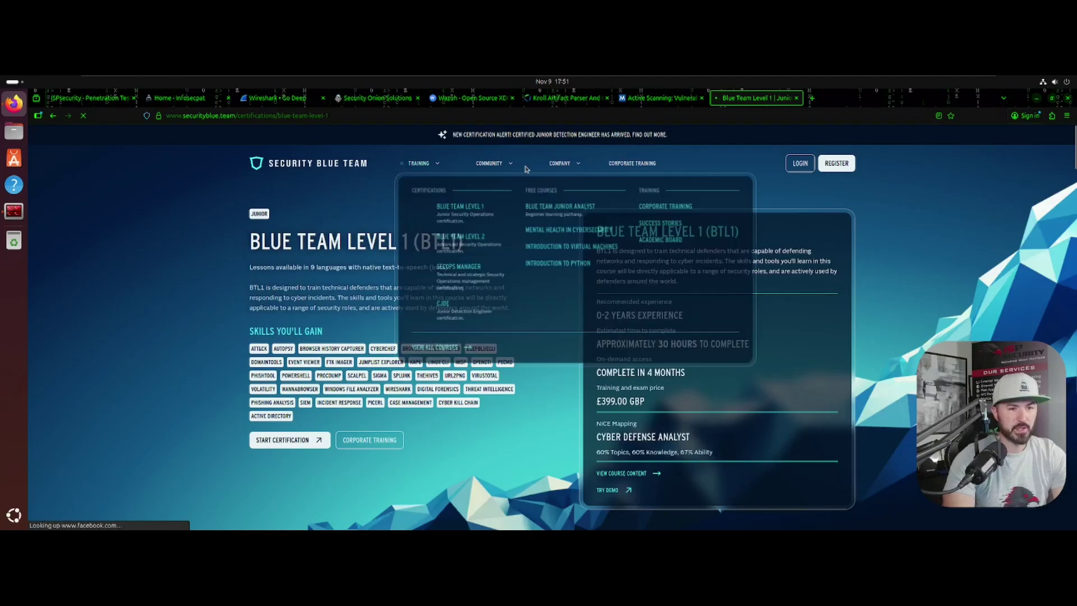
- Look at the site's company information menu, then return to the search results
left_click(559, 163)
scroll(337, 319, "down", 6)
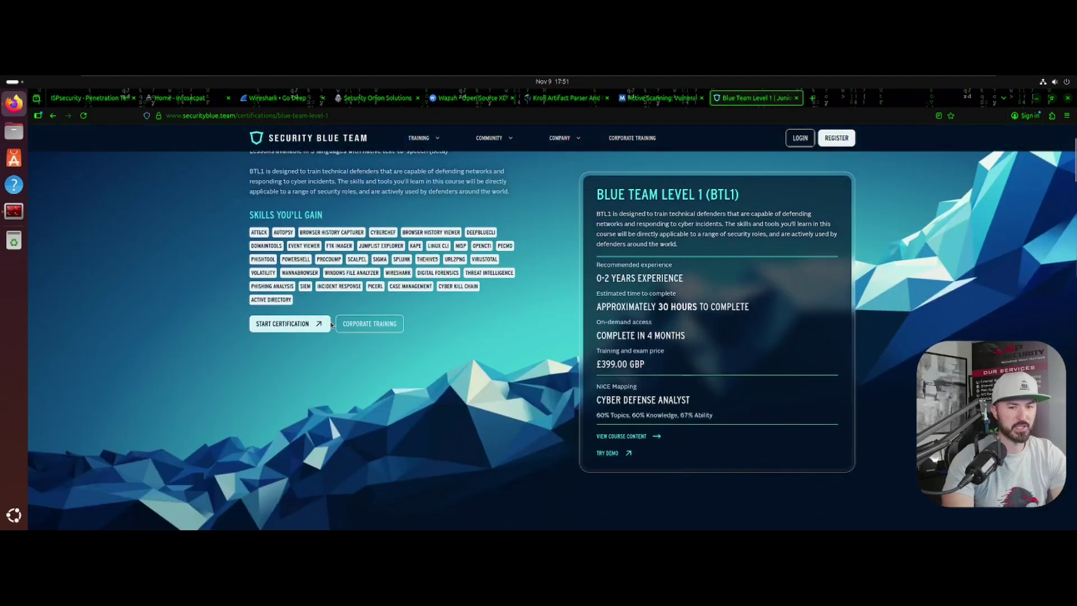
scroll(327, 340, "down", 5)
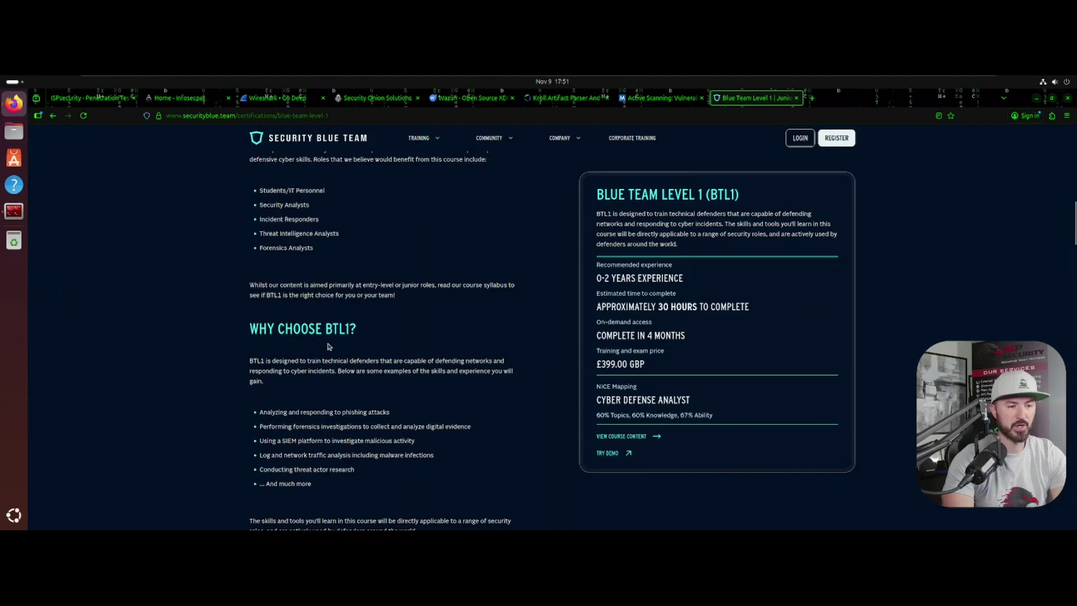
key("alt+Left")
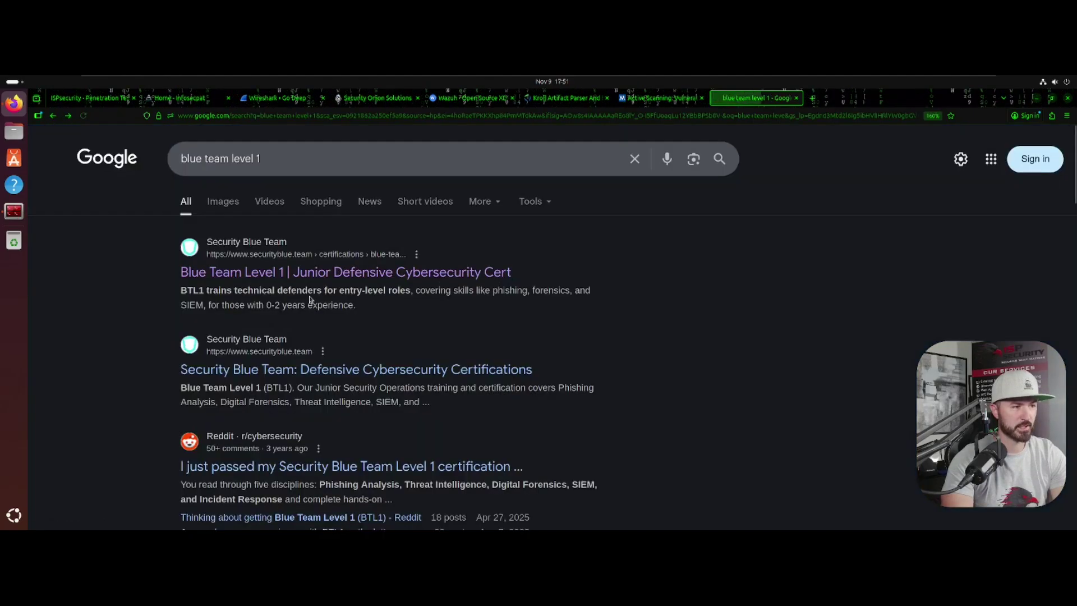
- Open the Security Blue Team home page, zoom in, and open the Blue Team Level 2 page
left_click(361, 373)
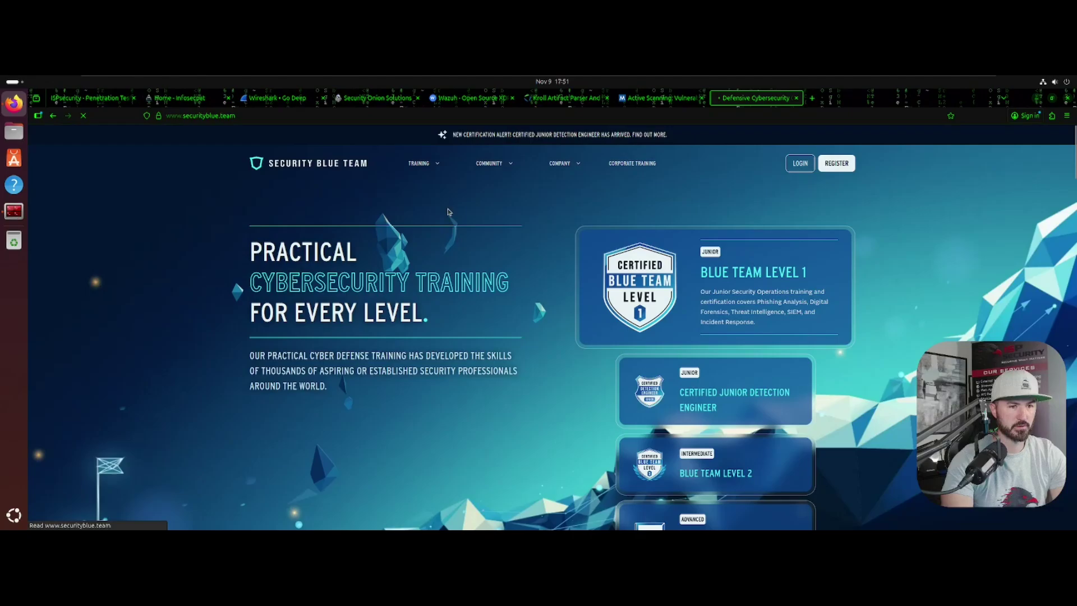
mouse_move(420, 163)
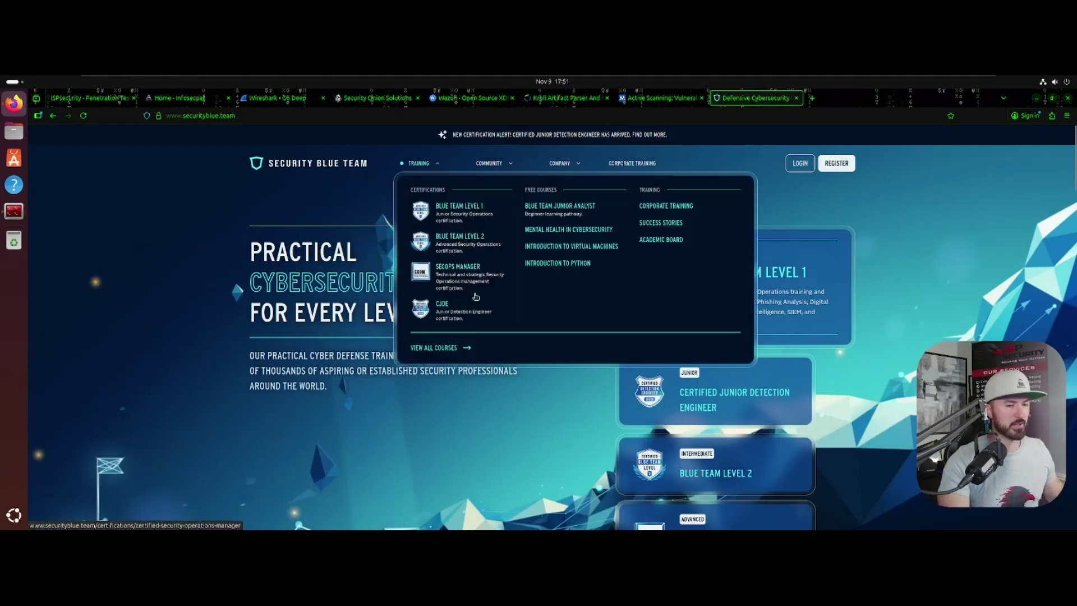
key("ctrl+plus")
key("ctrl+plus")
key("ctrl+plus")
key("ctrl+plus")
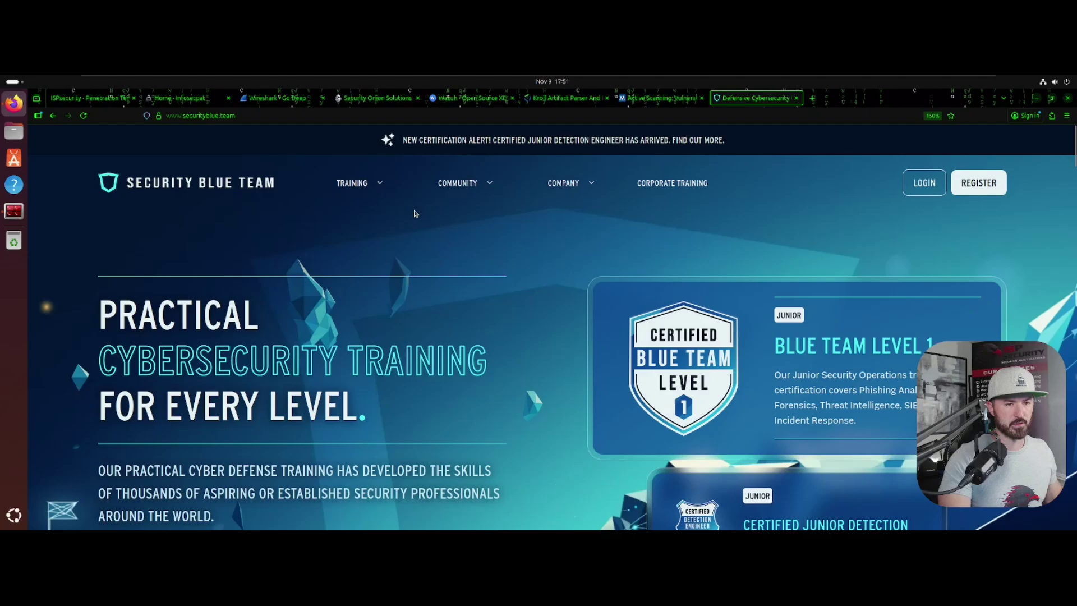
mouse_move(385, 196)
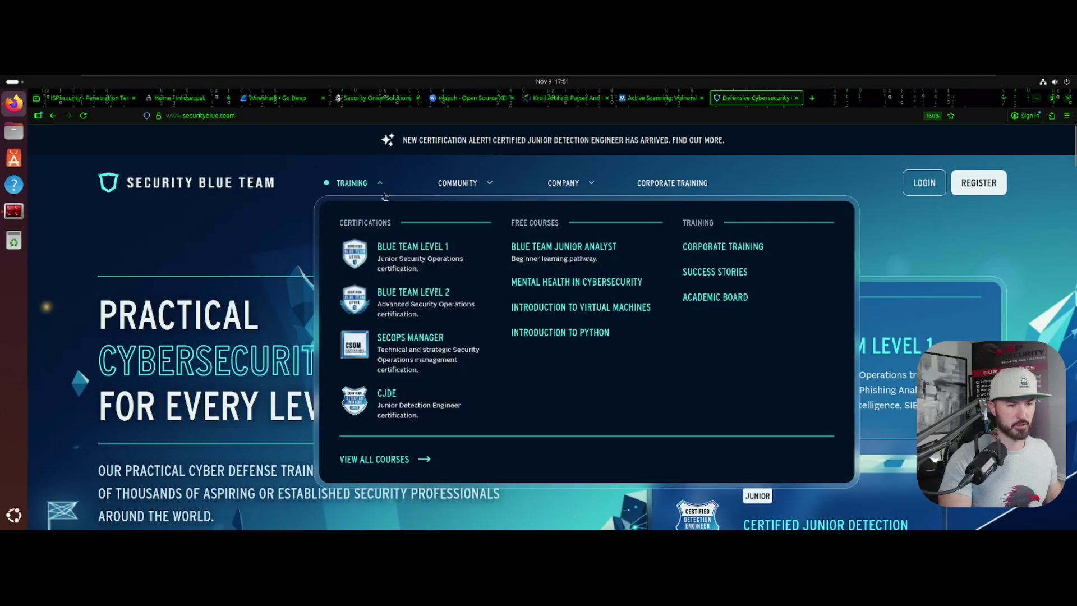
left_click(408, 294)
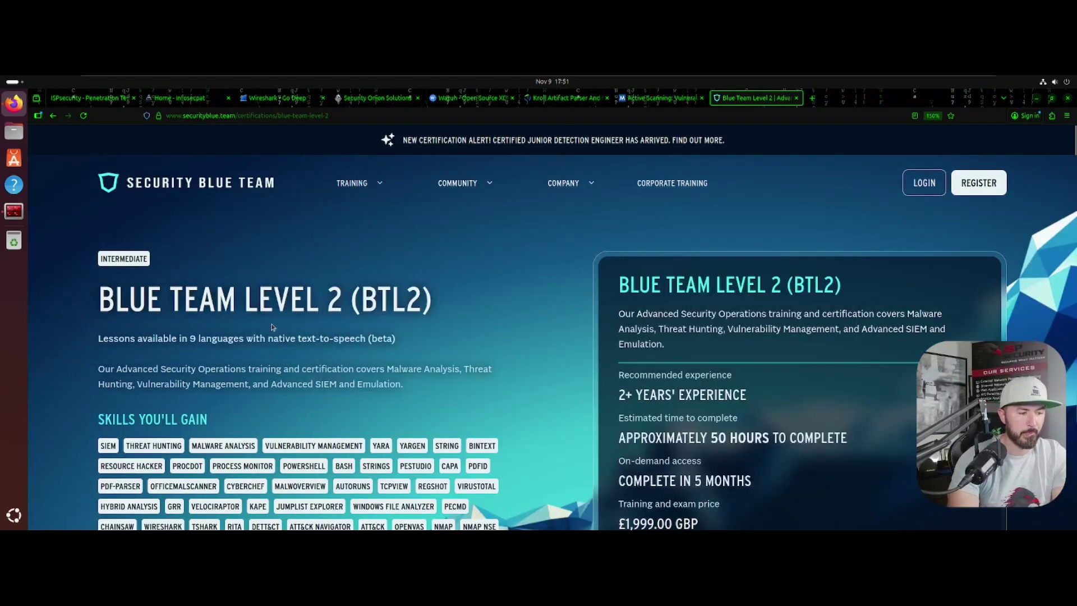
- Move from the £1,999.00 BTL2 page to the £399.00 Blue Team Level 1 page
scroll(290, 369, "down", 3)
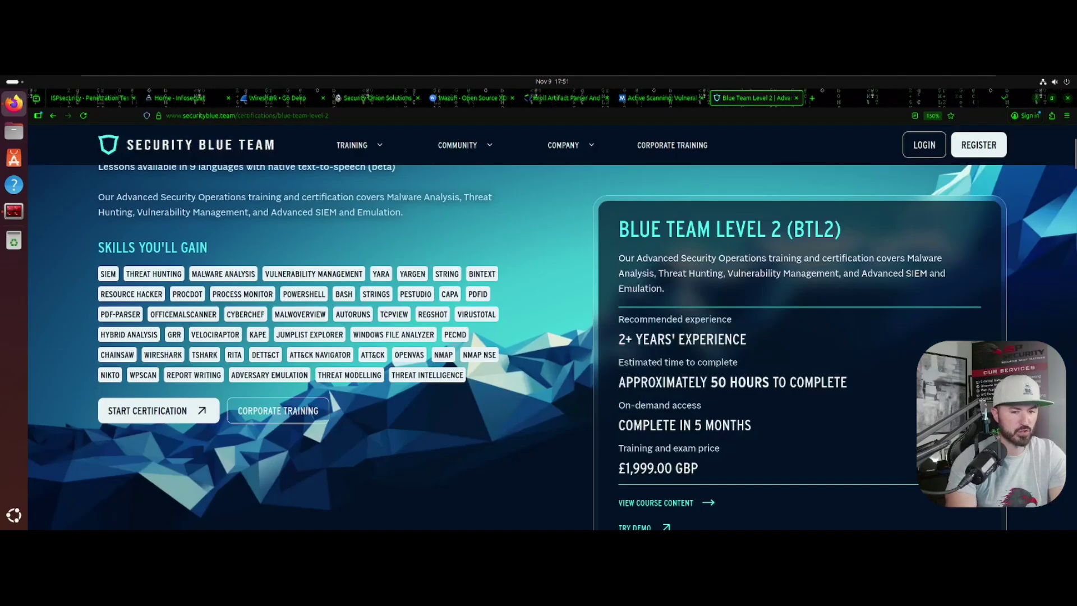
mouse_move(352, 145)
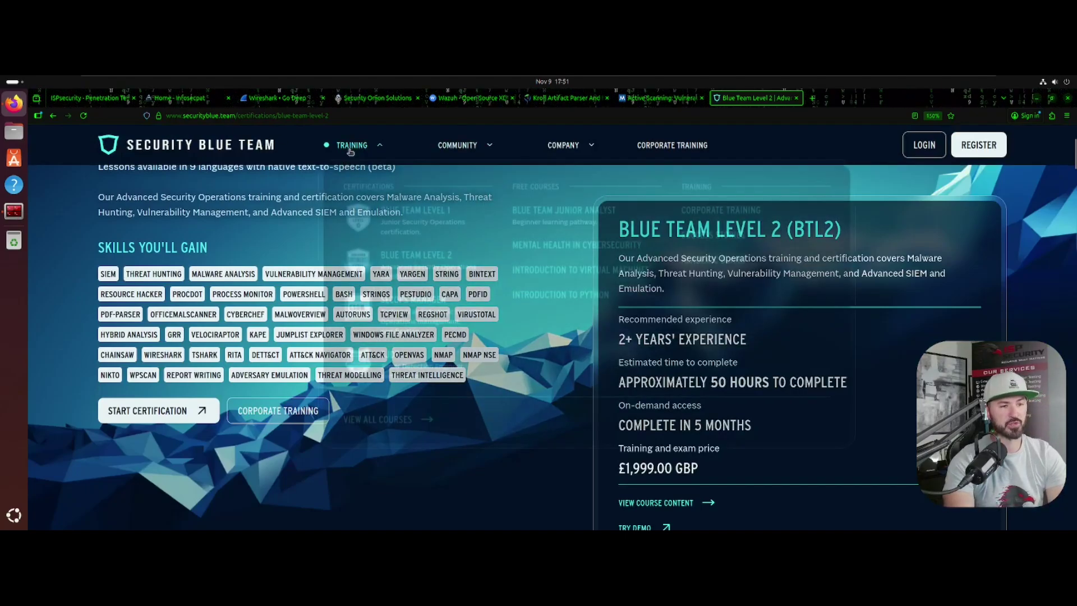
left_click(412, 216)
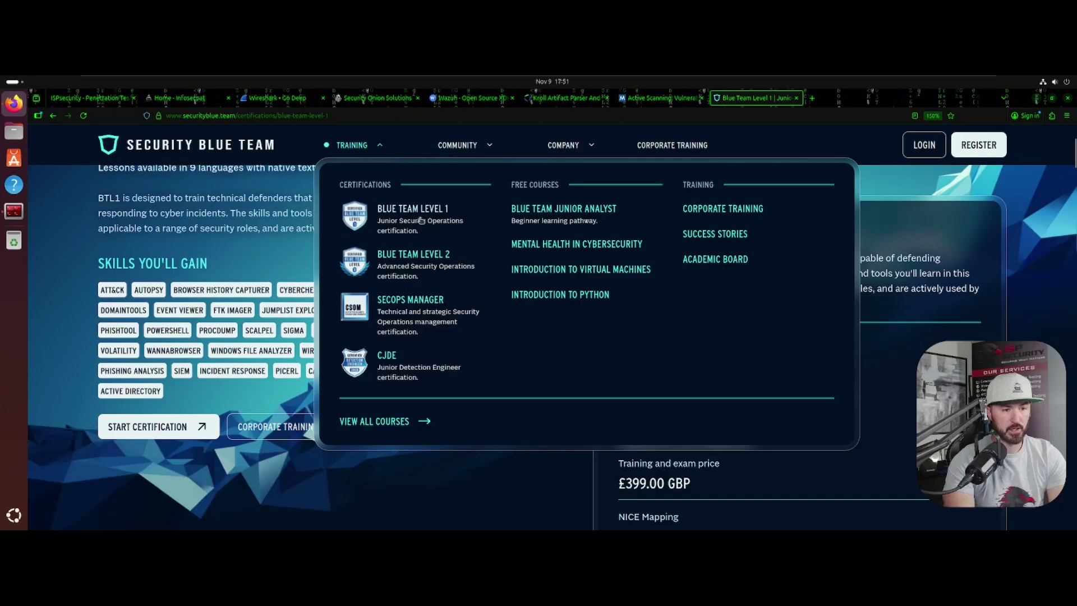